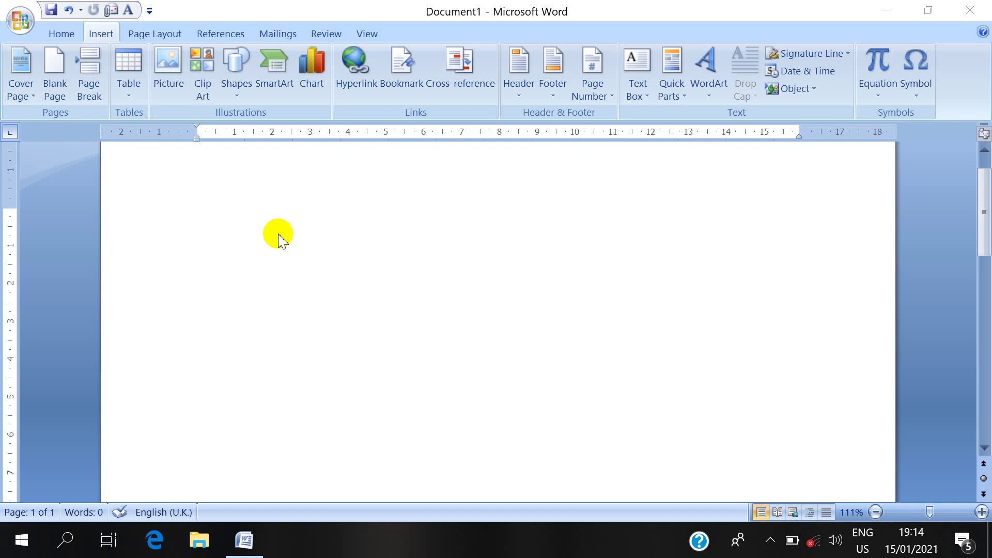
Insert an empty five-column, three-row table and show the Table Design options
{"action": "left_click", "coordinate": [137, 89]}
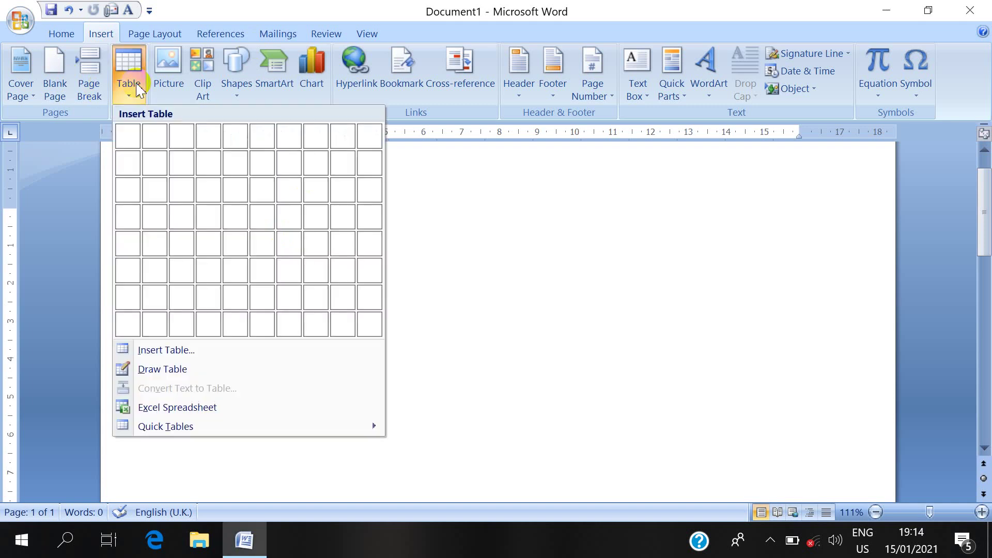
{"action": "left_click", "coordinate": [239, 190]}
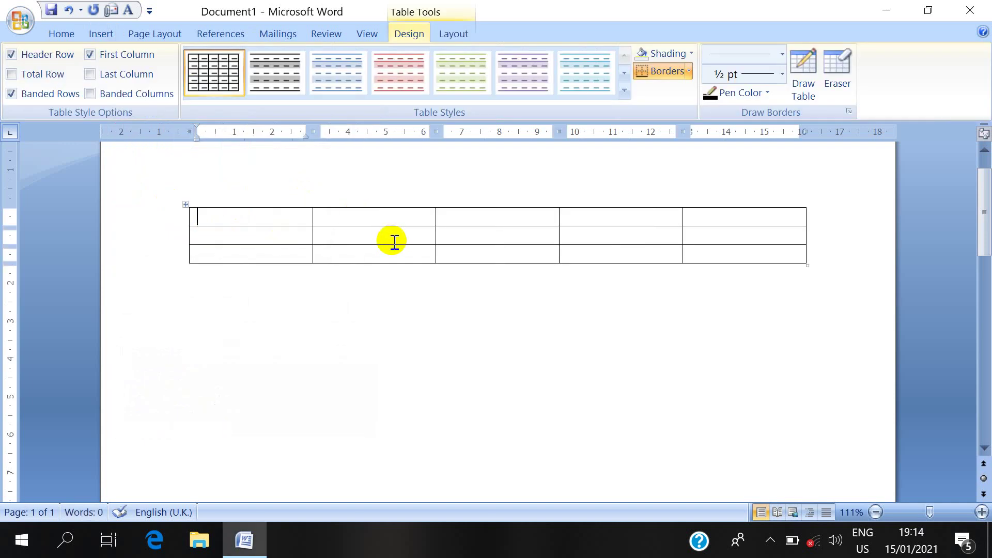
{"action": "left_click", "coordinate": [101, 34]}
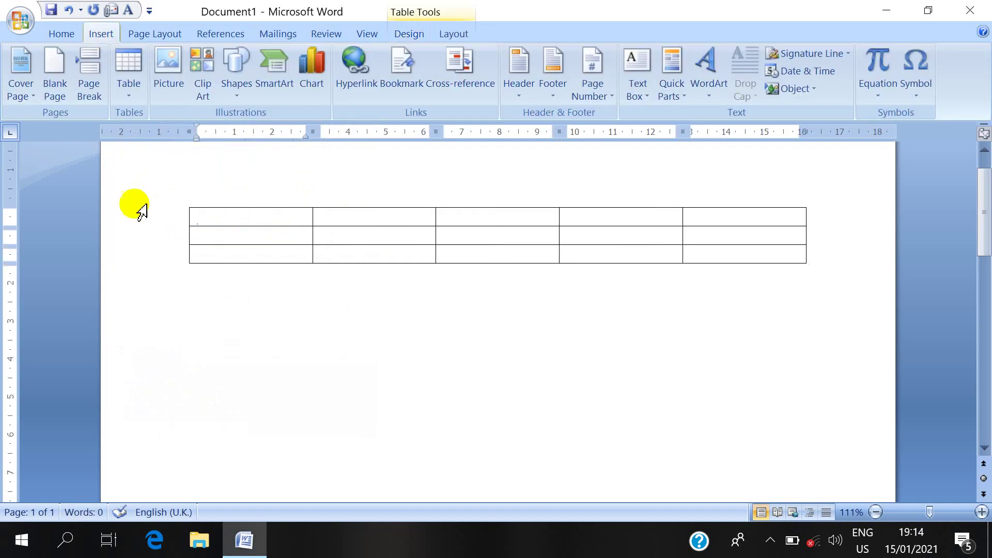
{"action": "left_click", "coordinate": [144, 100]}
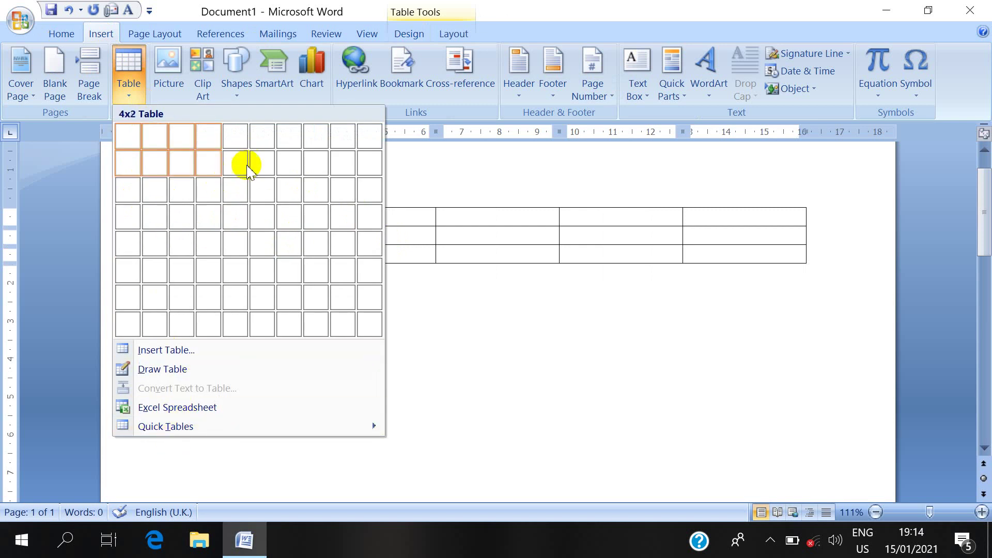
{"action": "left_click", "coordinate": [421, 218]}
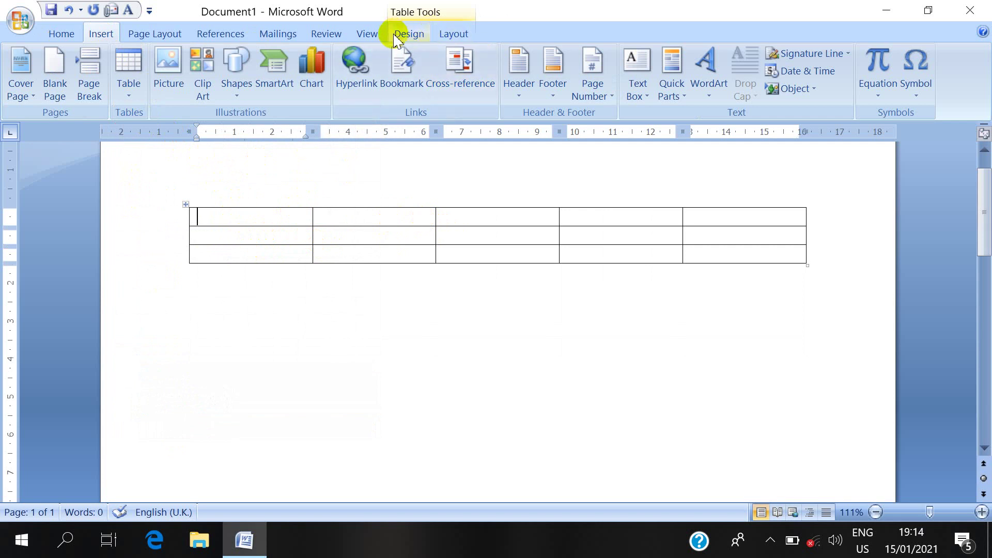
{"action": "left_click", "coordinate": [408, 33]}
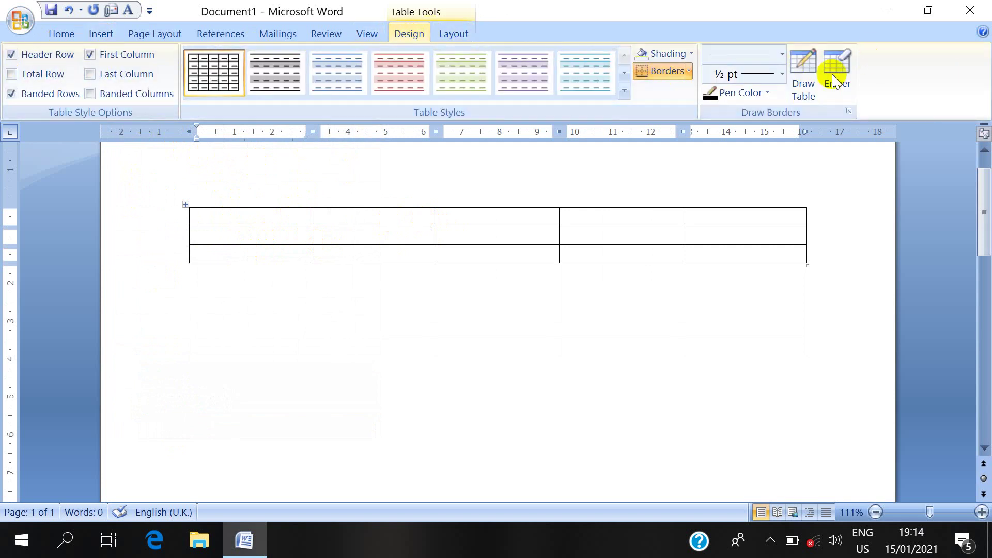
On Table Layout, select the first row, then the first column, clearing each selection
{"action": "left_click", "coordinate": [452, 34]}
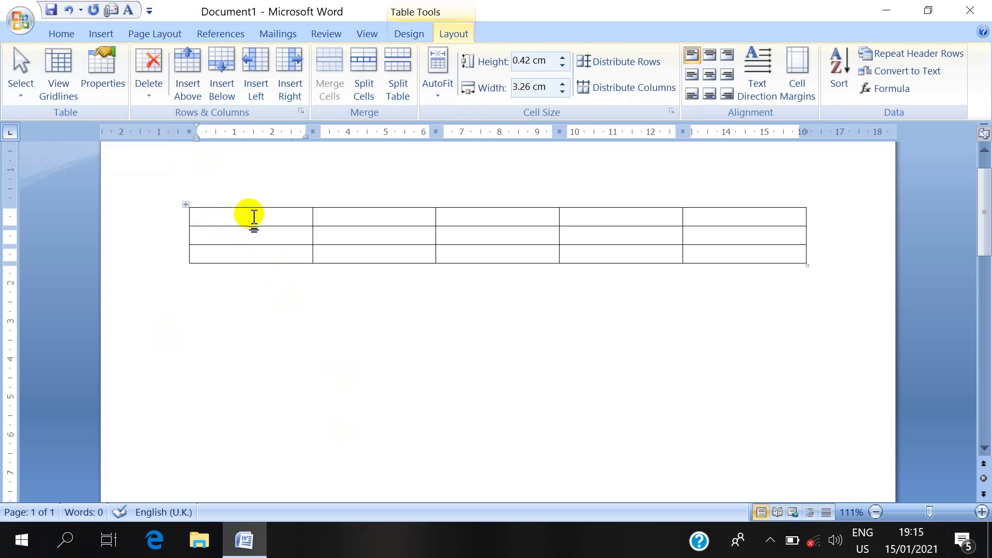
{"action": "left_click_drag", "start_coordinate": [253, 216], "coordinate": [738, 195]}
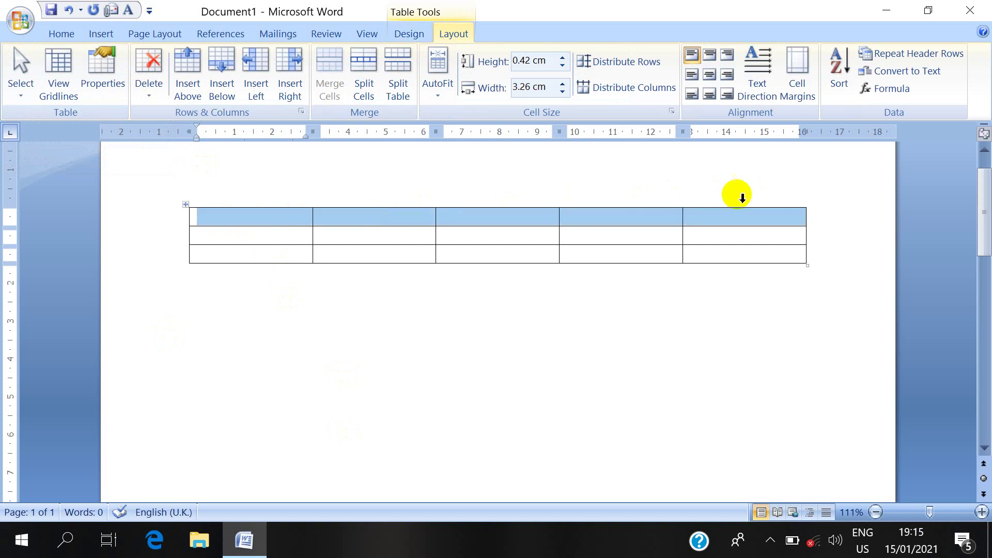
{"action": "left_click", "coordinate": [270, 228]}
{"action": "left_click_drag", "start_coordinate": [259, 215], "coordinate": [259, 250]}
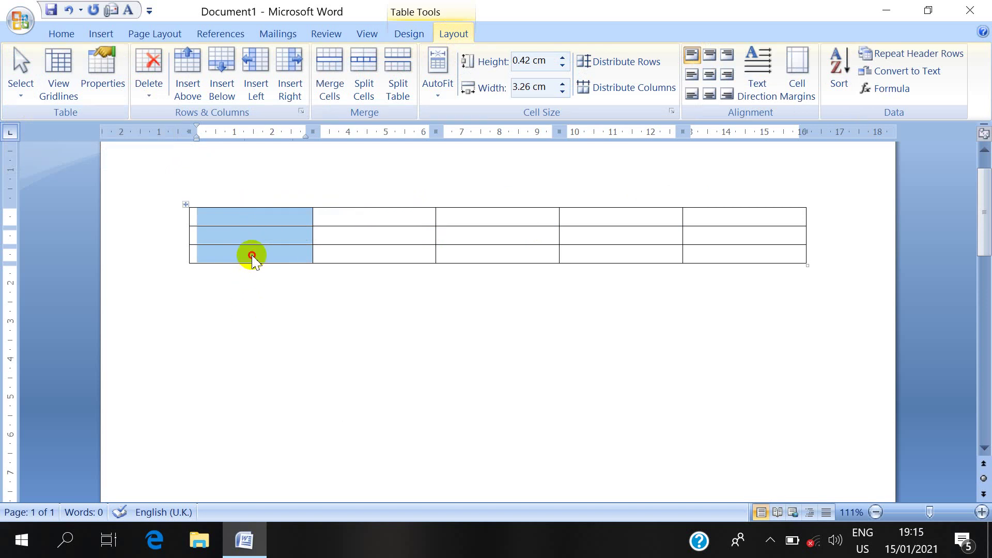
{"action": "left_click", "coordinate": [252, 255]}
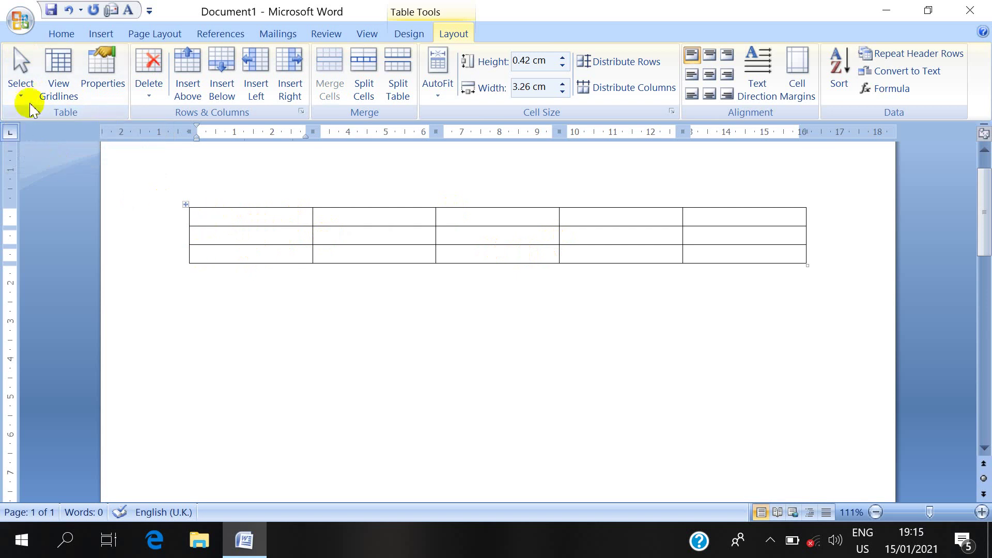
{"action": "left_click", "coordinate": [30, 103]}
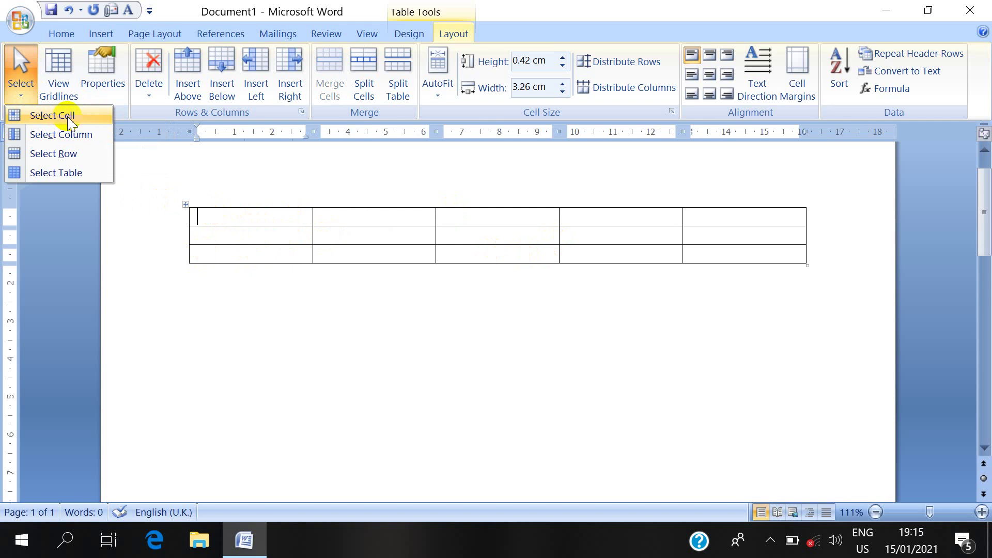
{"action": "left_click", "coordinate": [69, 119]}
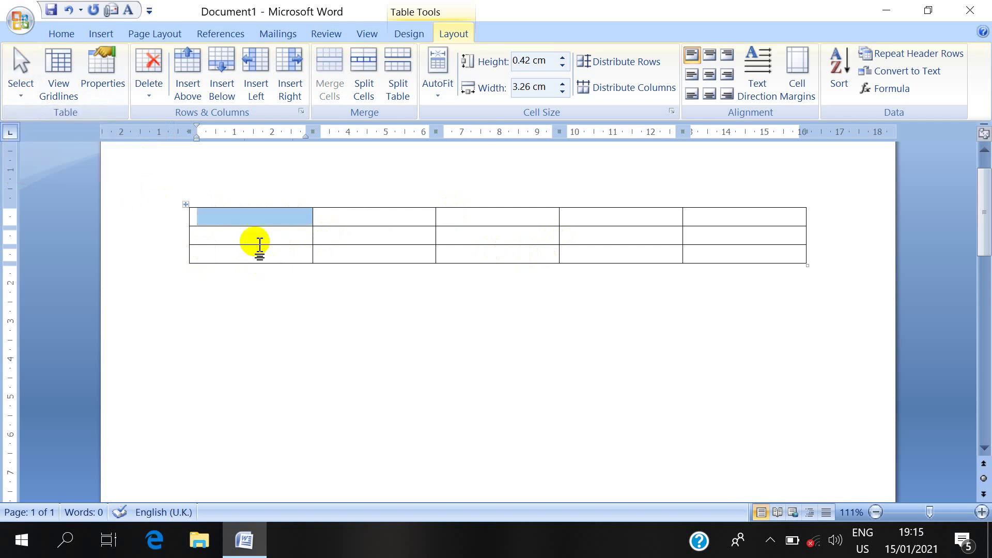
{"action": "left_click", "coordinate": [239, 217]}
{"action": "left_click", "coordinate": [21, 88]}
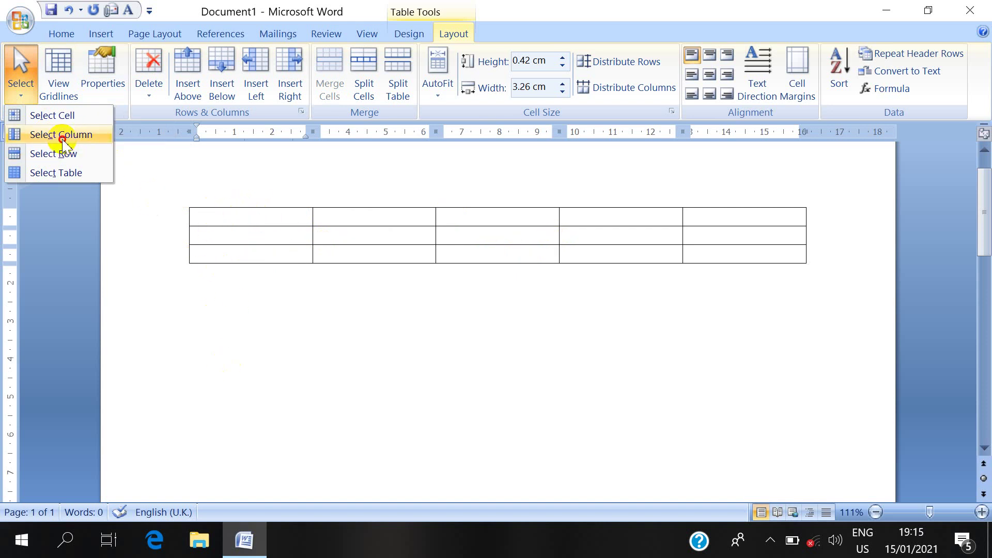
{"action": "left_click", "coordinate": [61, 134]}
{"action": "left_click", "coordinate": [247, 221]}
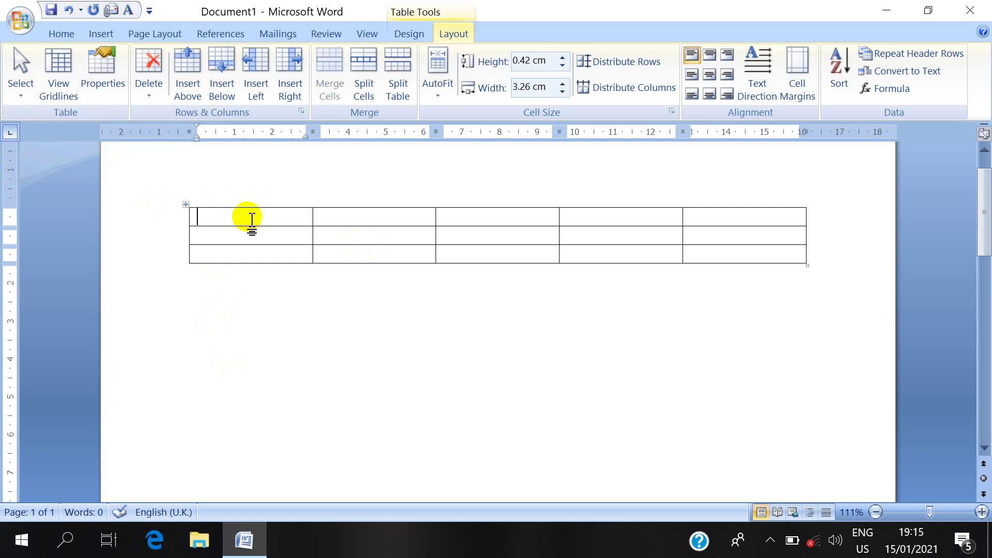
{"action": "left_click", "coordinate": [21, 77]}
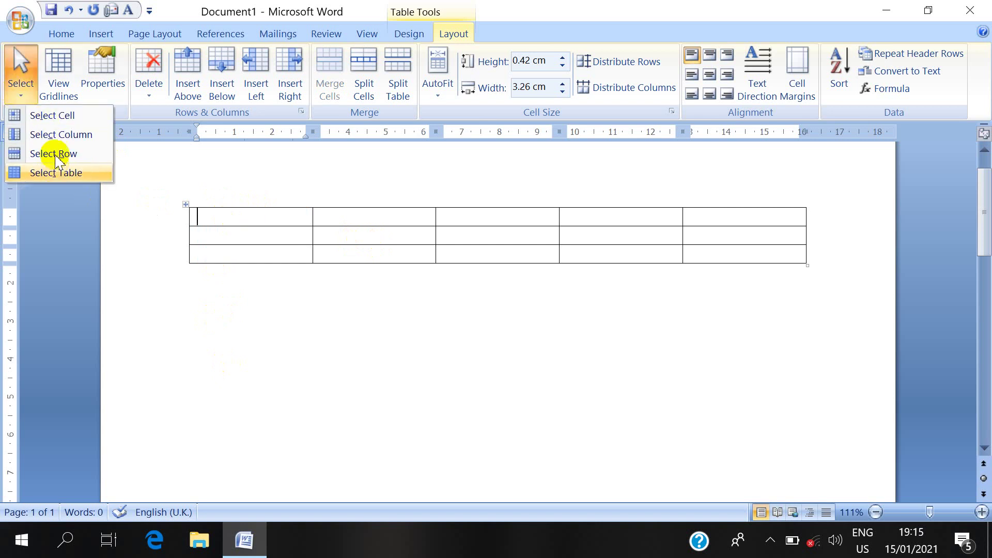
{"action": "left_click", "coordinate": [53, 153]}
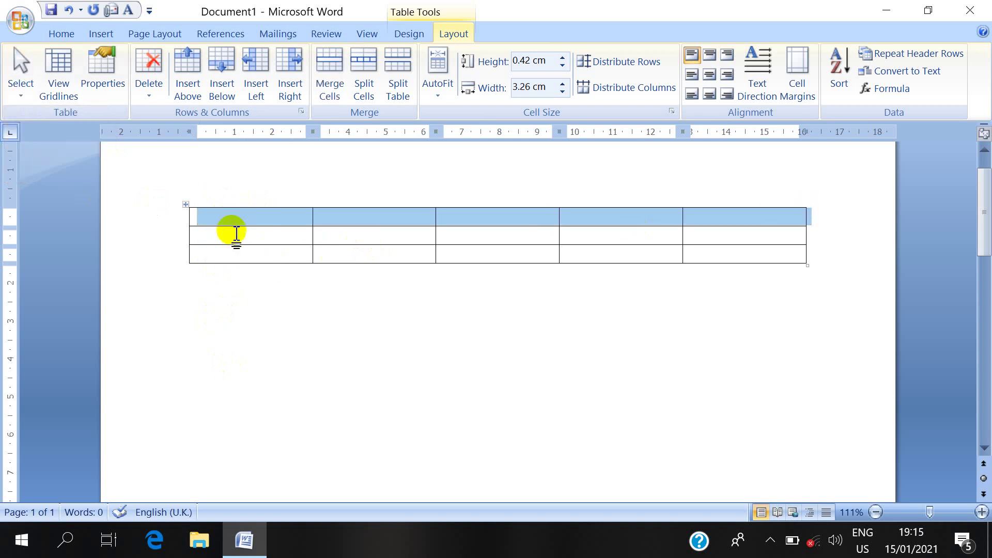
{"action": "left_click", "coordinate": [233, 220]}
{"action": "left_click", "coordinate": [28, 77]}
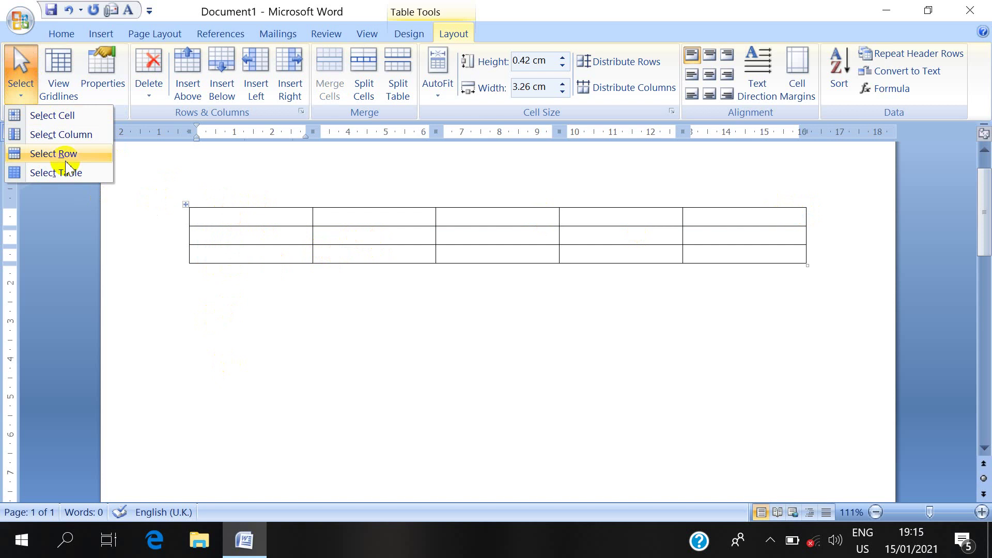
{"action": "left_click", "coordinate": [72, 175]}
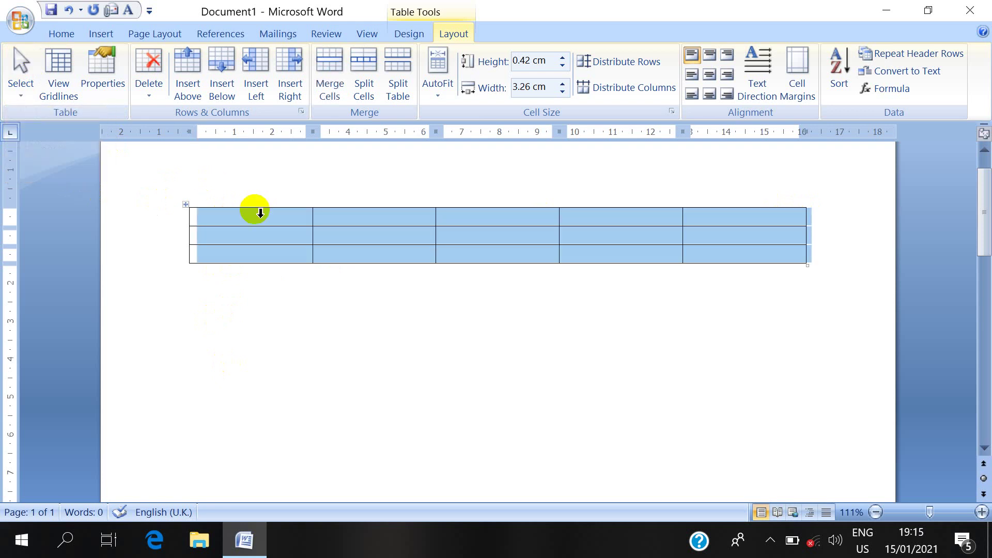
{"action": "left_click", "coordinate": [245, 218]}
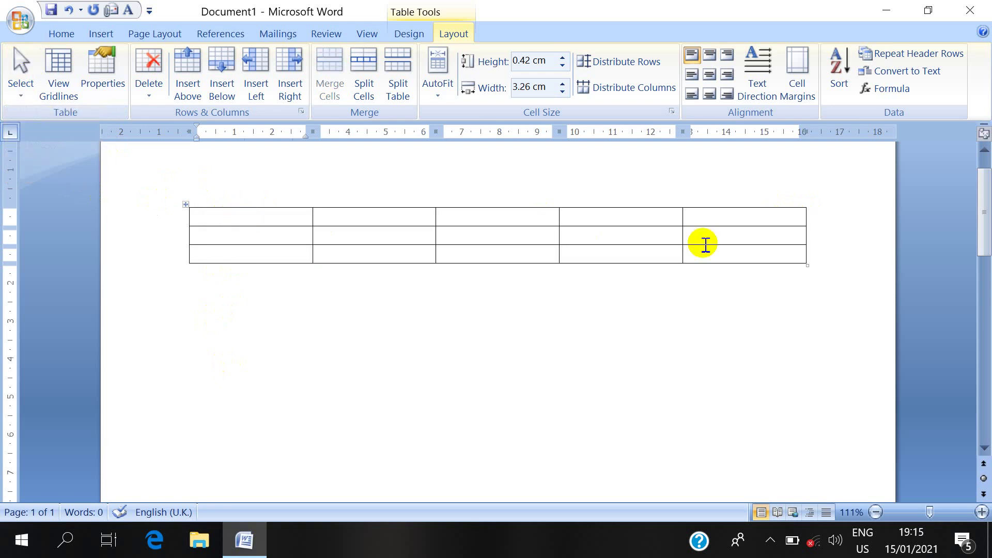
{"action": "left_click_drag", "start_coordinate": [718, 256], "coordinate": [242, 224]}
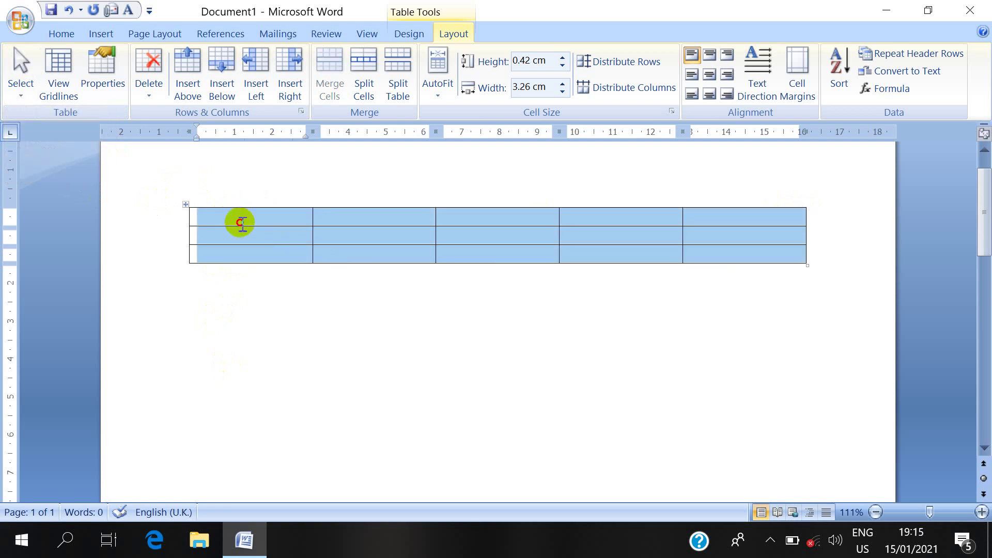
{"action": "left_click", "coordinate": [235, 217]}
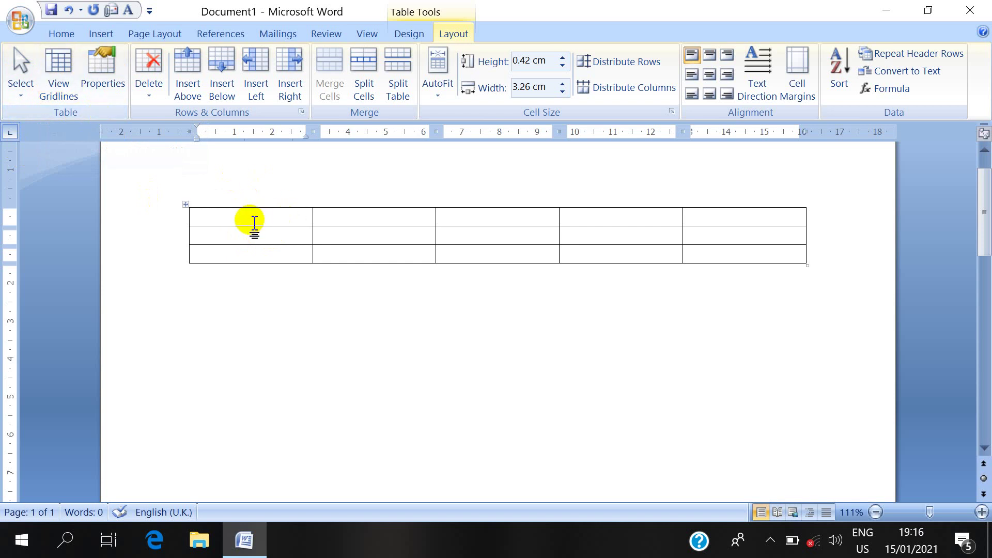
After checking the Home and Insert tabs, open the Borders drop-down on Table Design
{"action": "left_click", "coordinate": [61, 34]}
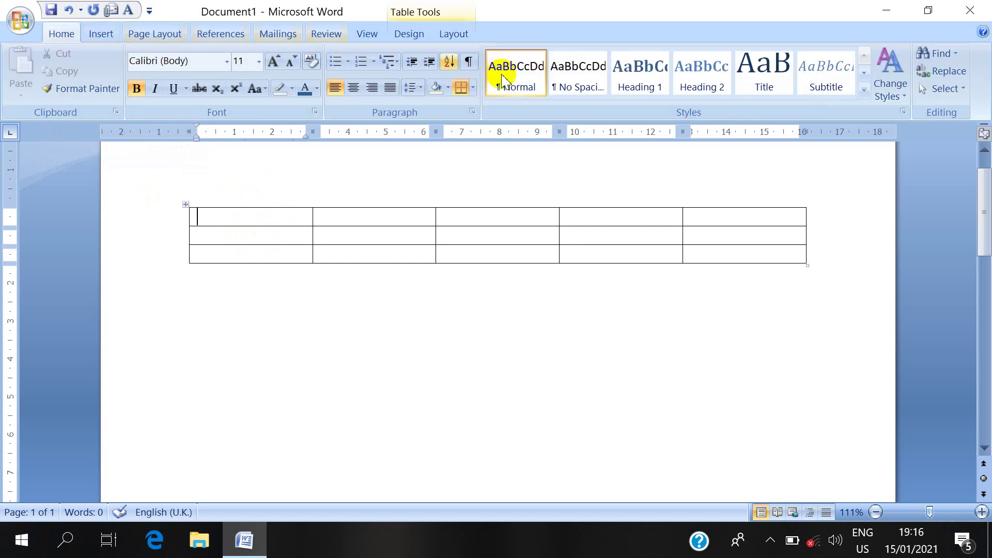
{"action": "left_click", "coordinate": [473, 89]}
{"action": "left_click", "coordinate": [473, 93]}
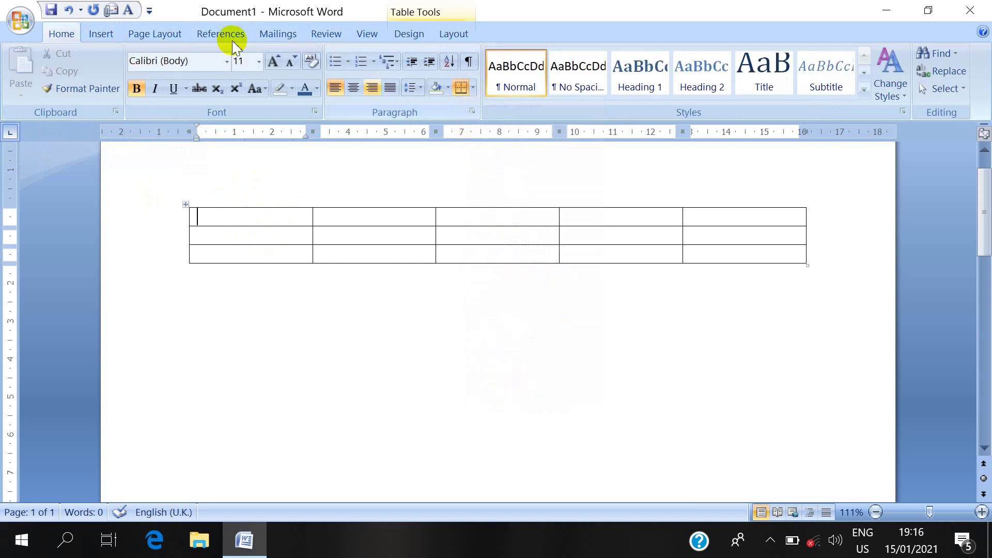
{"action": "left_click", "coordinate": [98, 34]}
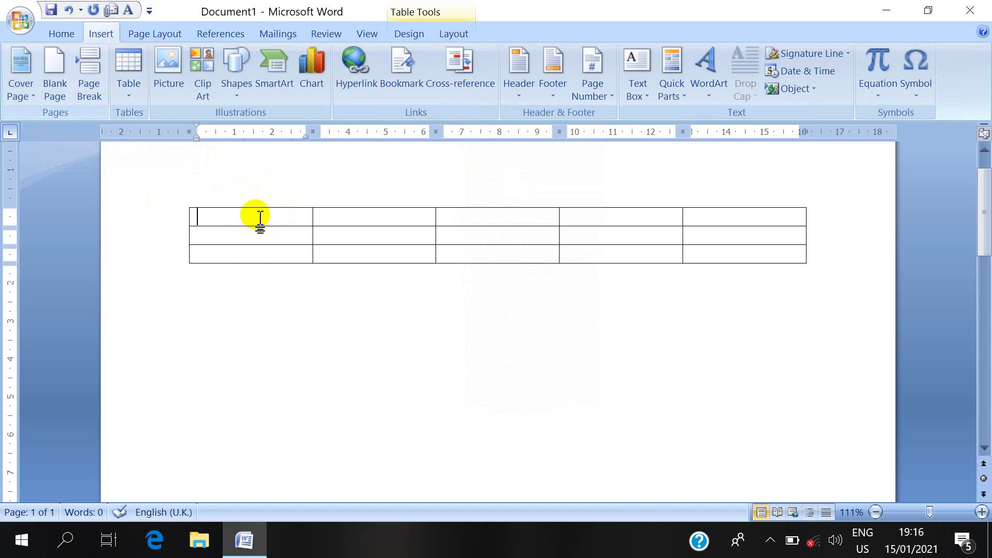
{"action": "left_click", "coordinate": [409, 34]}
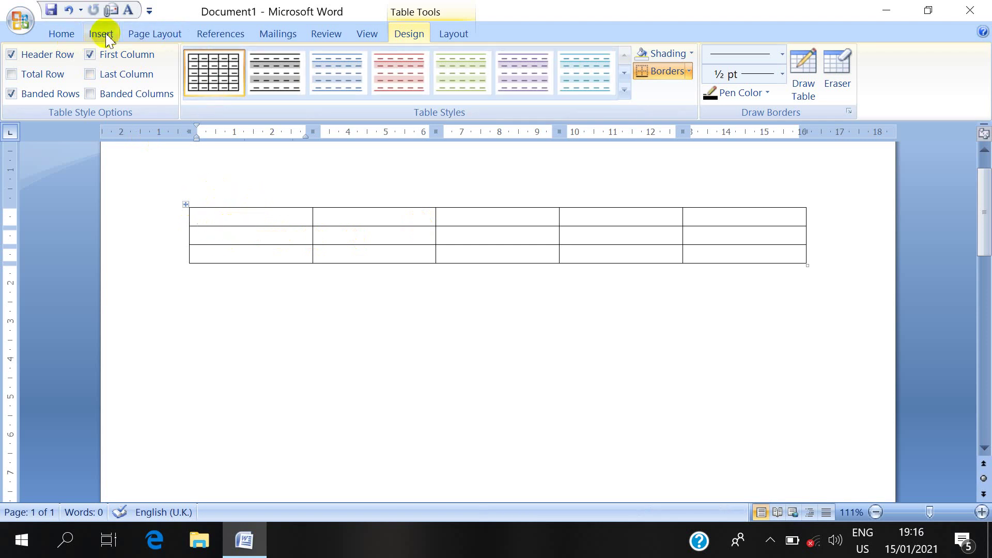
{"action": "left_click", "coordinate": [691, 72]}
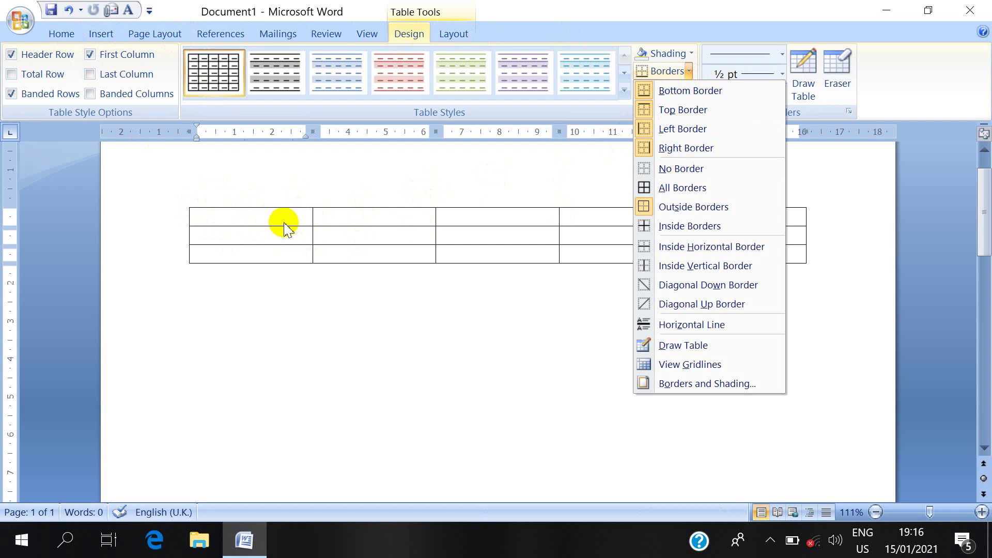
Remove the first cell's bottom border and add a second line inside that cell
{"action": "left_click", "coordinate": [698, 91]}
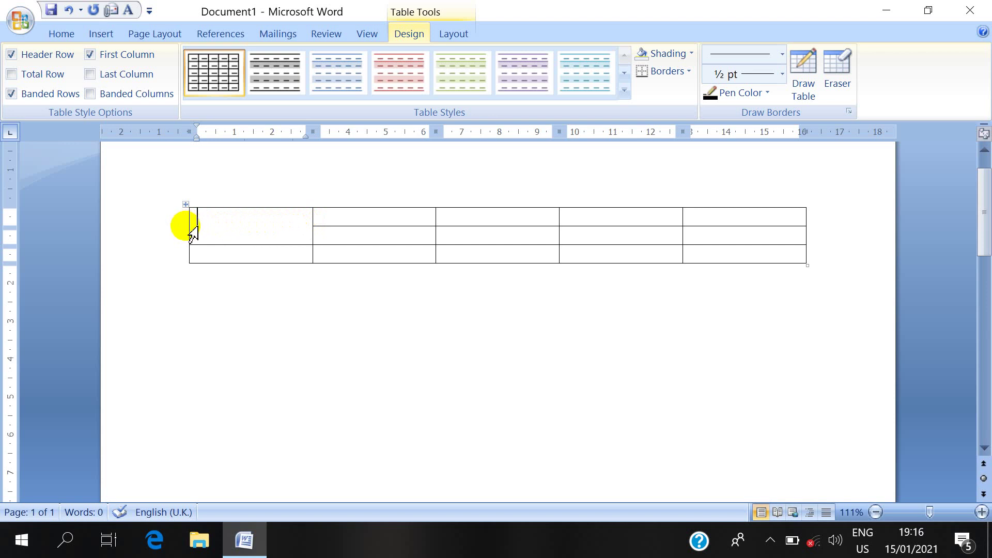
{"action": "key", "text": "Return"}
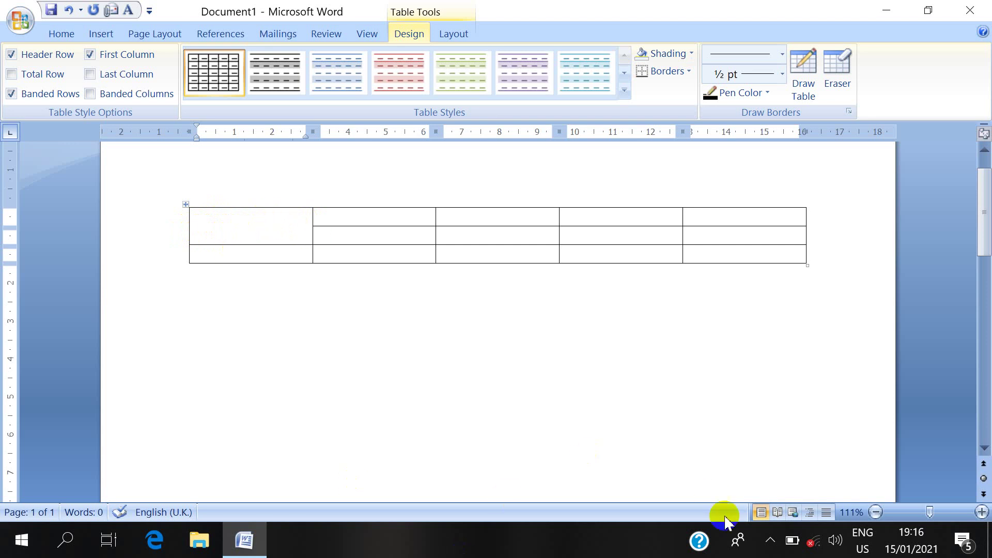
{"action": "left_click", "coordinate": [791, 543]}
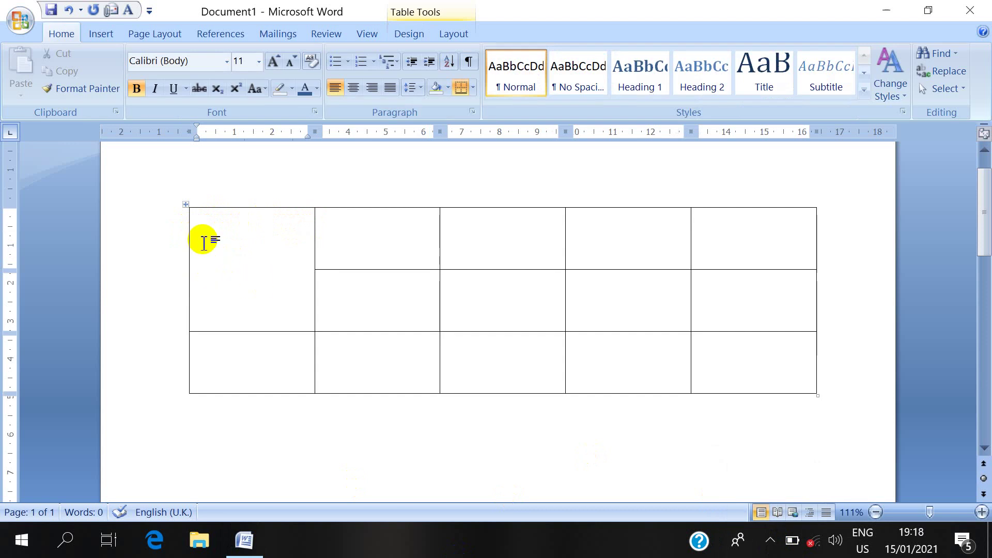
Return to the first cell and turn on View Gridlines in Table Layout
{"action": "left_click", "coordinate": [219, 244]}
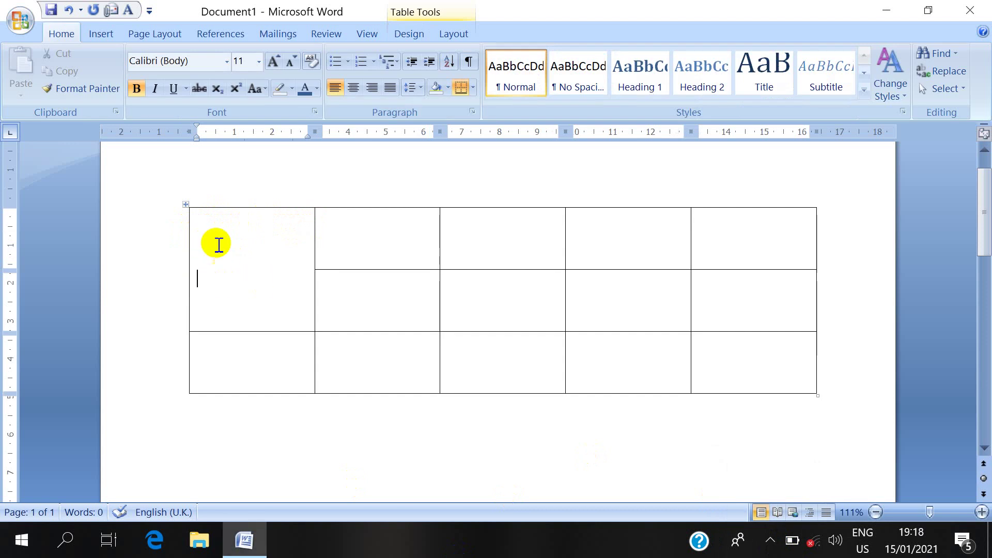
{"action": "left_click", "coordinate": [453, 35]}
{"action": "left_click", "coordinate": [59, 78]}
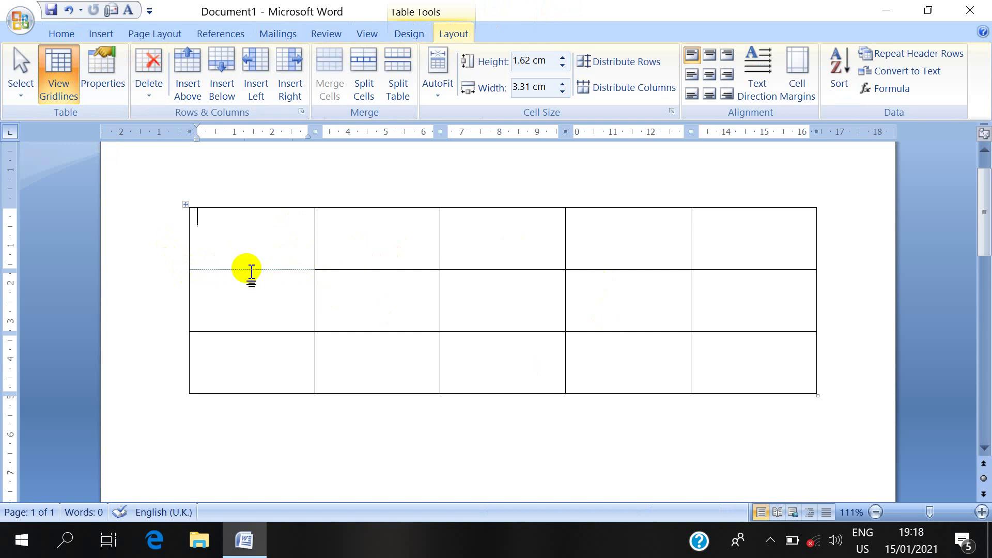
Restore the first cell's bottom border through Table Design > Borders > Bottom Border
{"action": "left_click", "coordinate": [61, 34]}
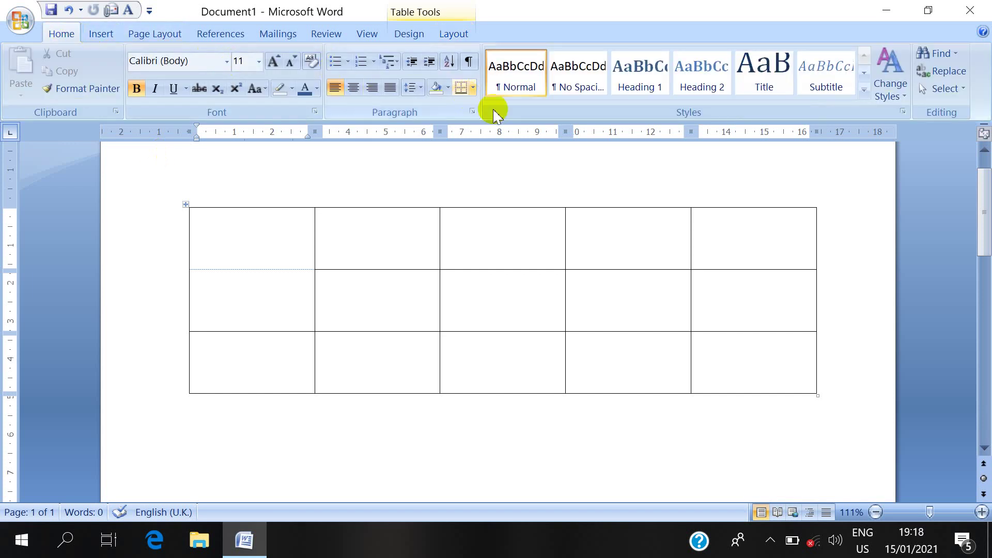
{"action": "left_click", "coordinate": [473, 88]}
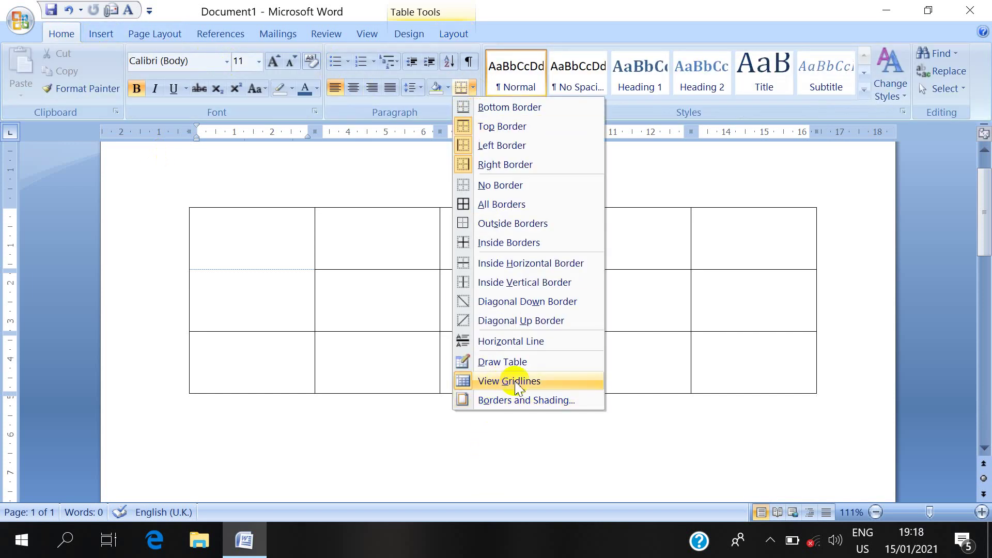
{"action": "left_click", "coordinate": [235, 230]}
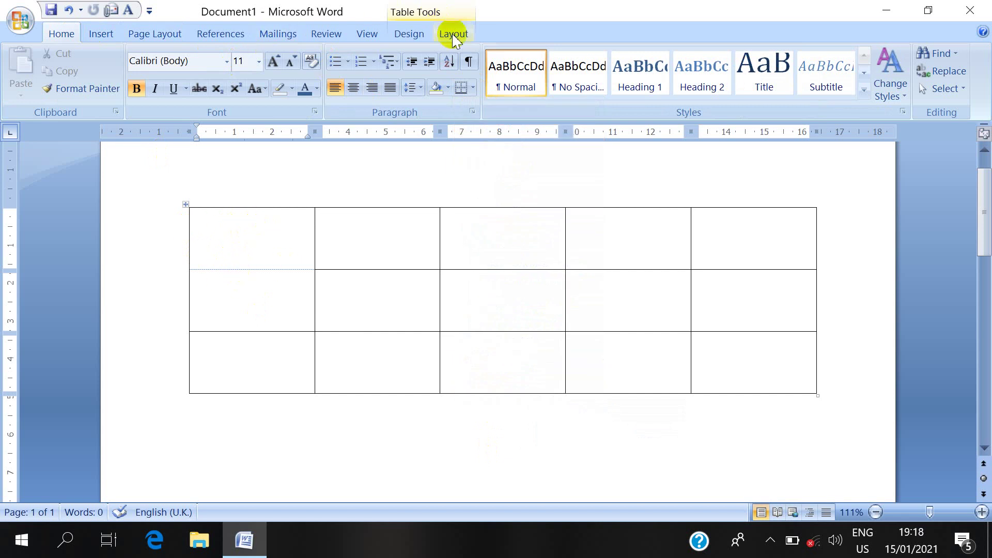
{"action": "left_click", "coordinate": [409, 34]}
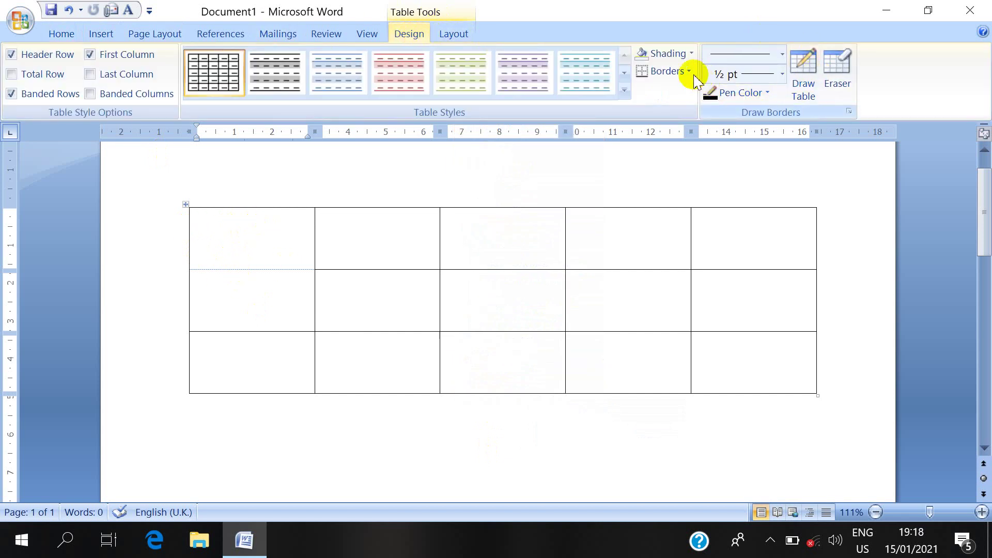
{"action": "left_click", "coordinate": [683, 78]}
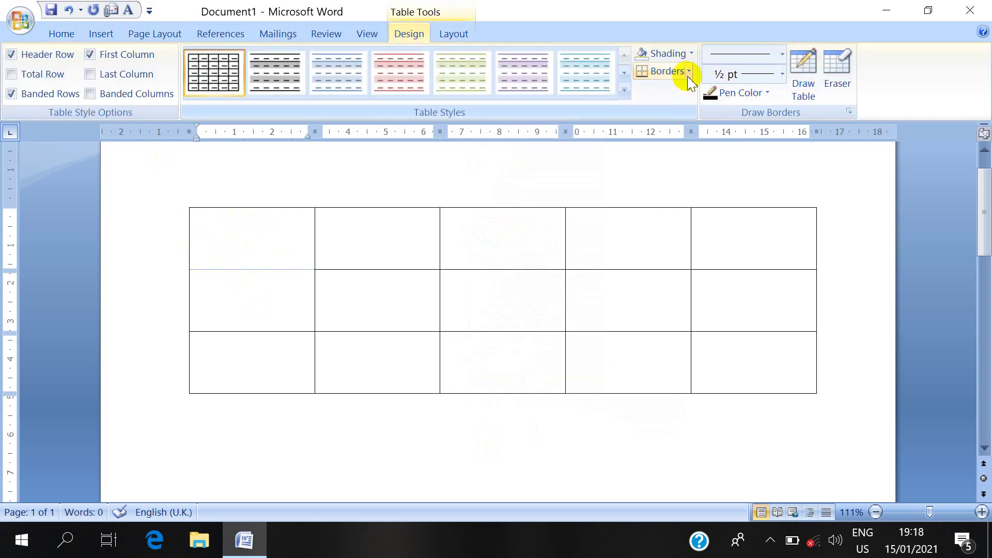
{"action": "left_click", "coordinate": [689, 76]}
Confirm the first cell's solid bottom border, hide the table gridlines, and return to the first cell
{"action": "left_click", "coordinate": [684, 89]}
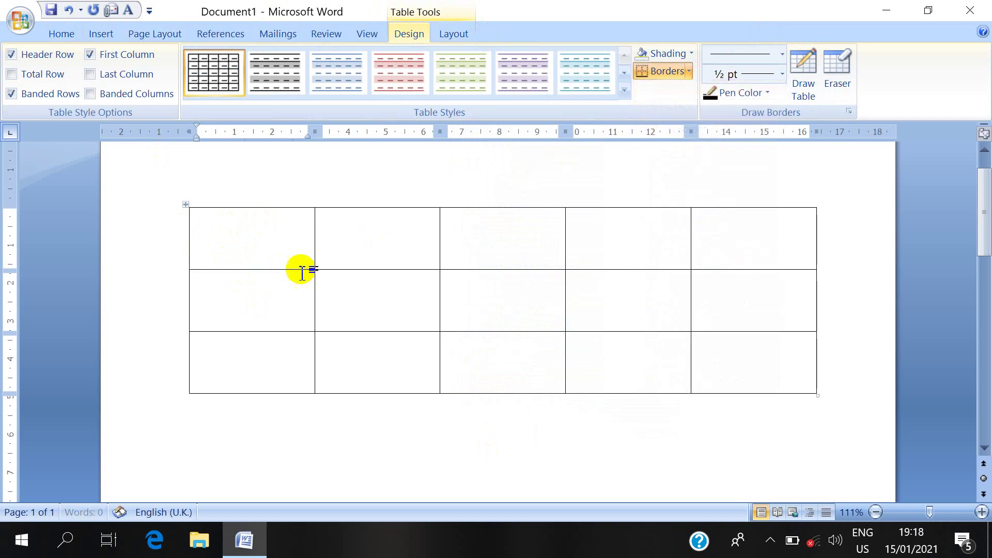
{"action": "left_click", "coordinate": [453, 35]}
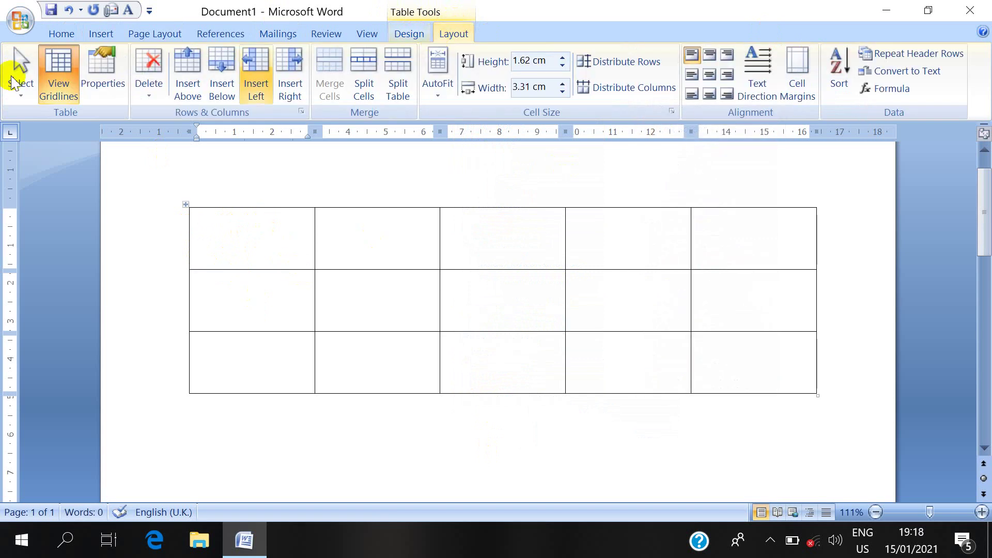
{"action": "left_click", "coordinate": [55, 75]}
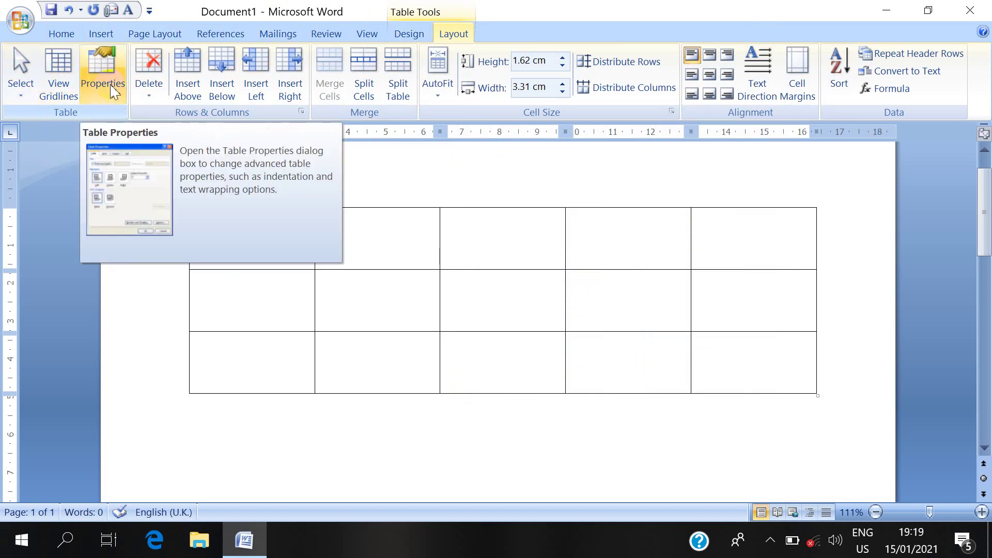
{"action": "left_click", "coordinate": [257, 243]}
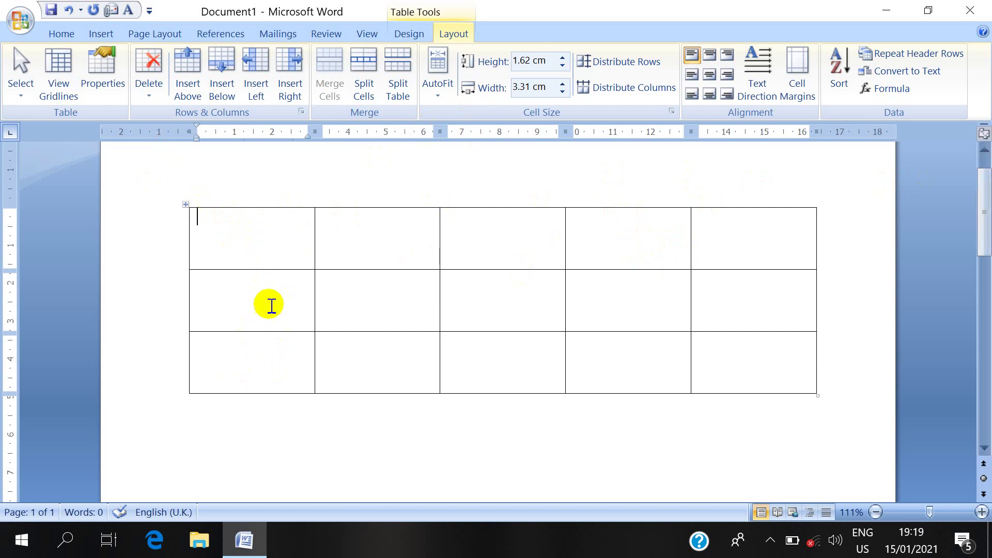
{"action": "left_click", "coordinate": [105, 80]}
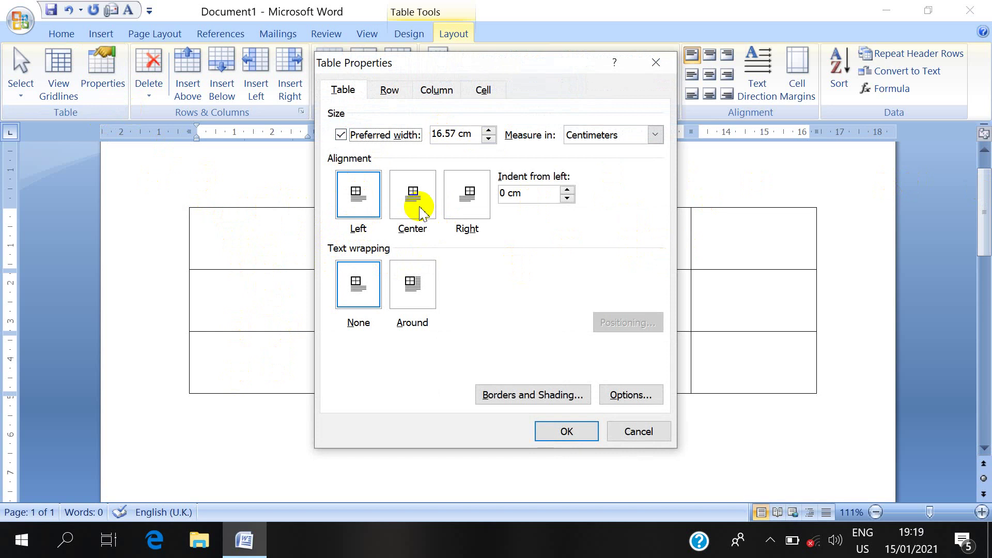
{"action": "left_click", "coordinate": [390, 91]}
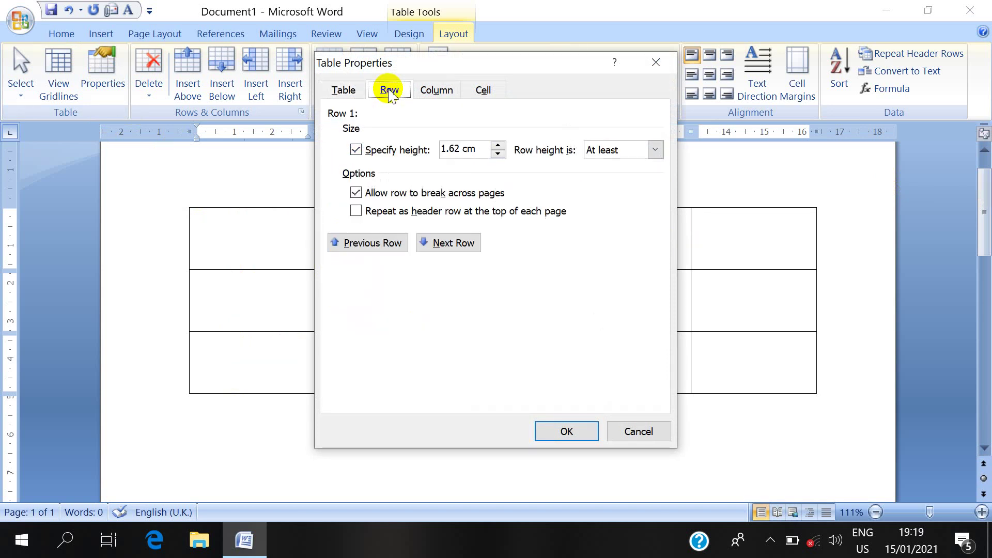
{"action": "left_click", "coordinate": [353, 91]}
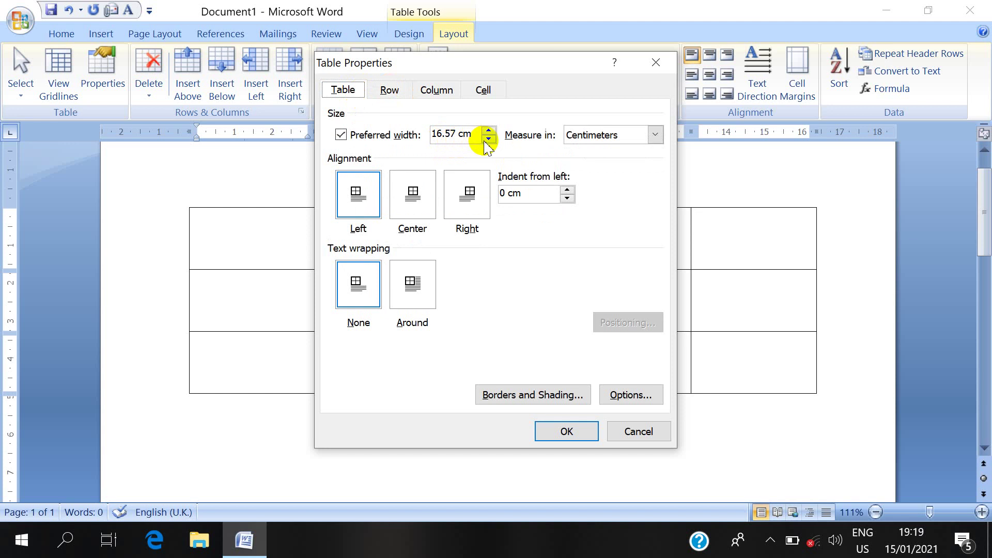
{"action": "left_click", "coordinate": [389, 90]}
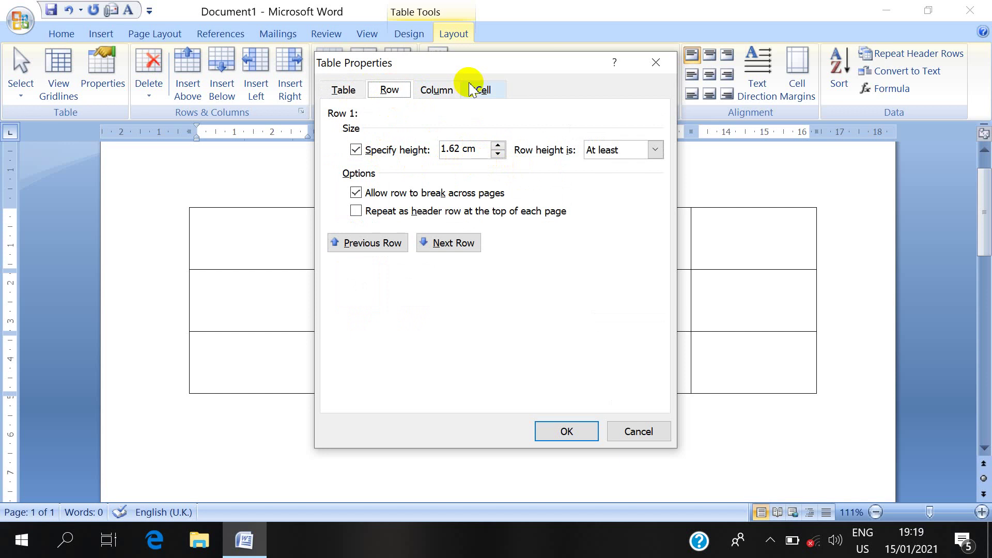
{"action": "left_click", "coordinate": [442, 95]}
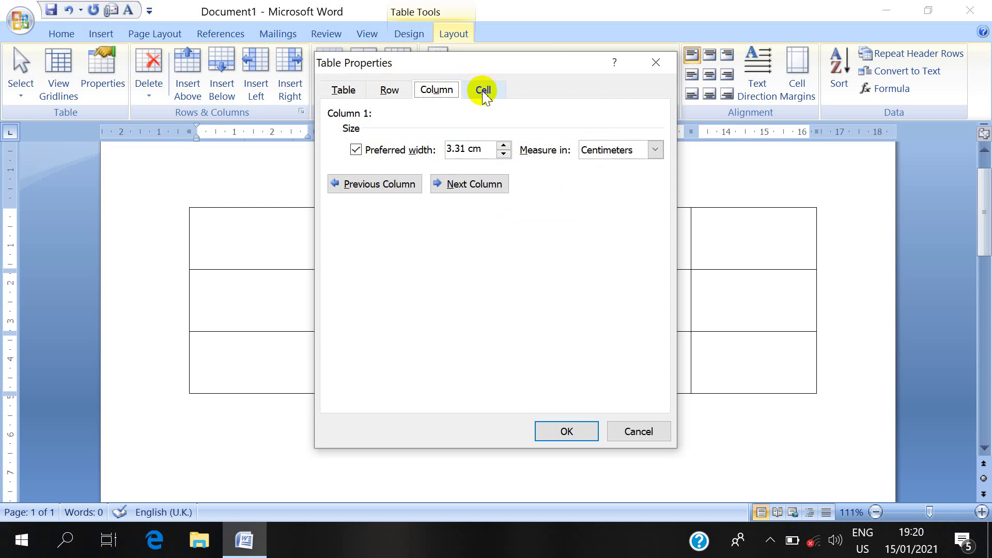
{"action": "left_click", "coordinate": [484, 92]}
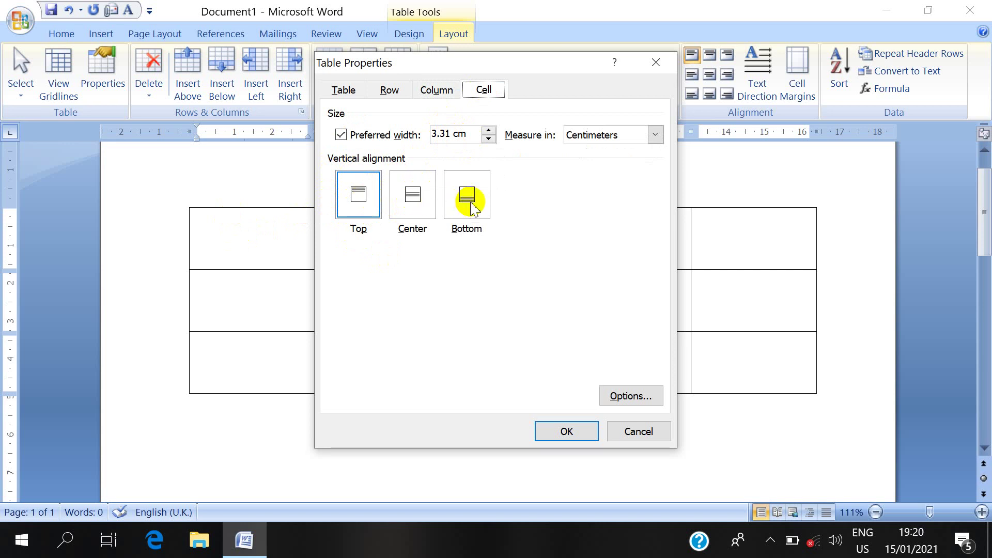
{"action": "left_click", "coordinate": [613, 430]}
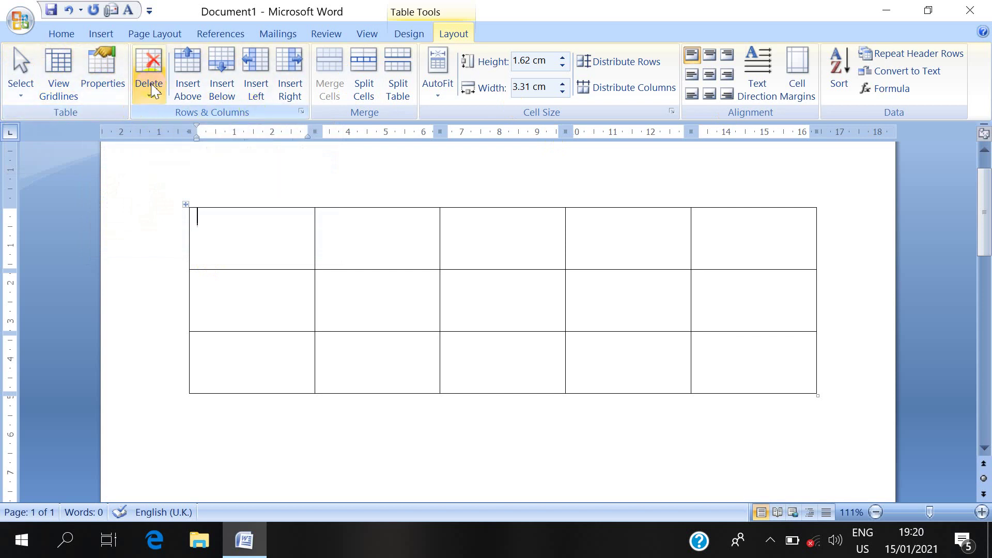
Move into the bottom-right cell and look through the Delete options without applying any
{"action": "left_click", "coordinate": [245, 254]}
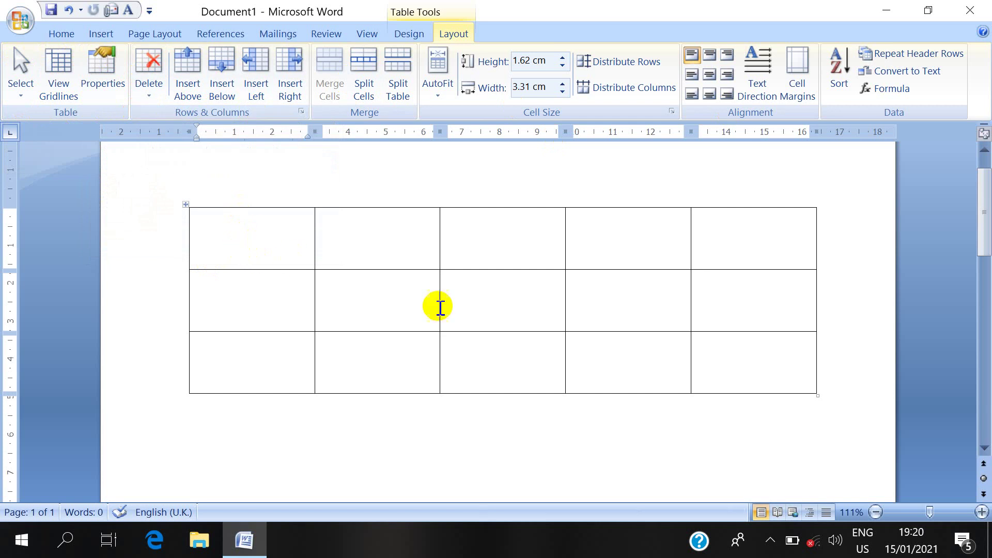
{"action": "left_click", "coordinate": [767, 361]}
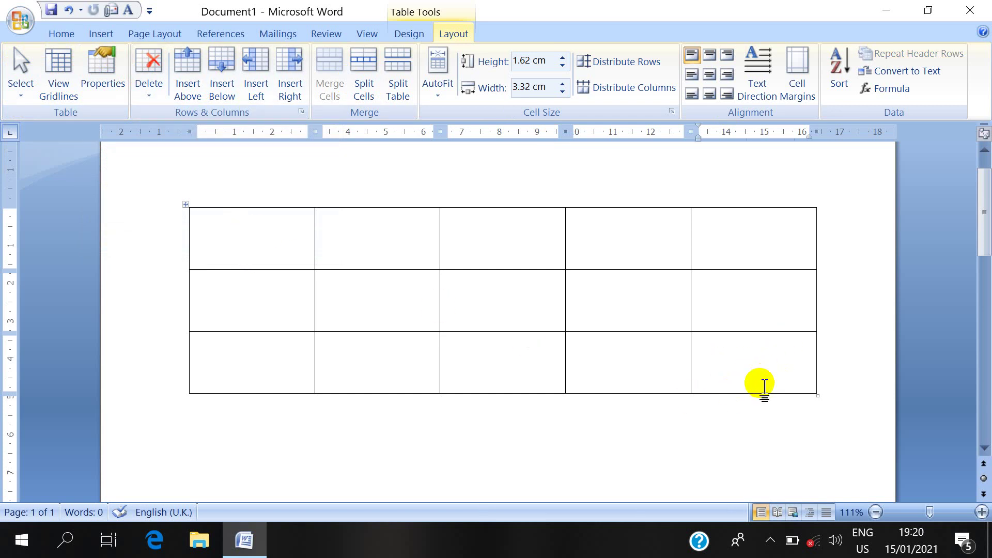
{"action": "left_click", "coordinate": [23, 93]}
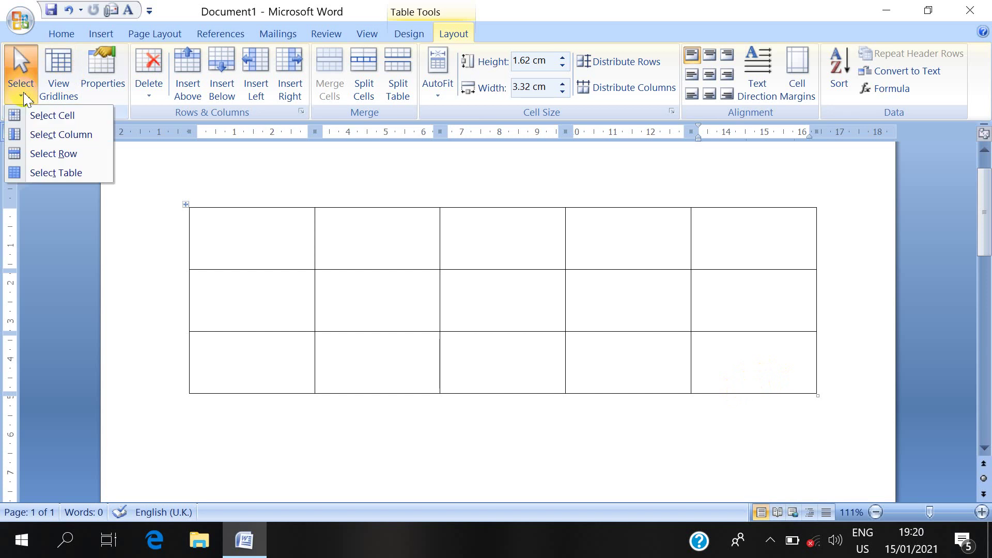
{"action": "left_click", "coordinate": [149, 96]}
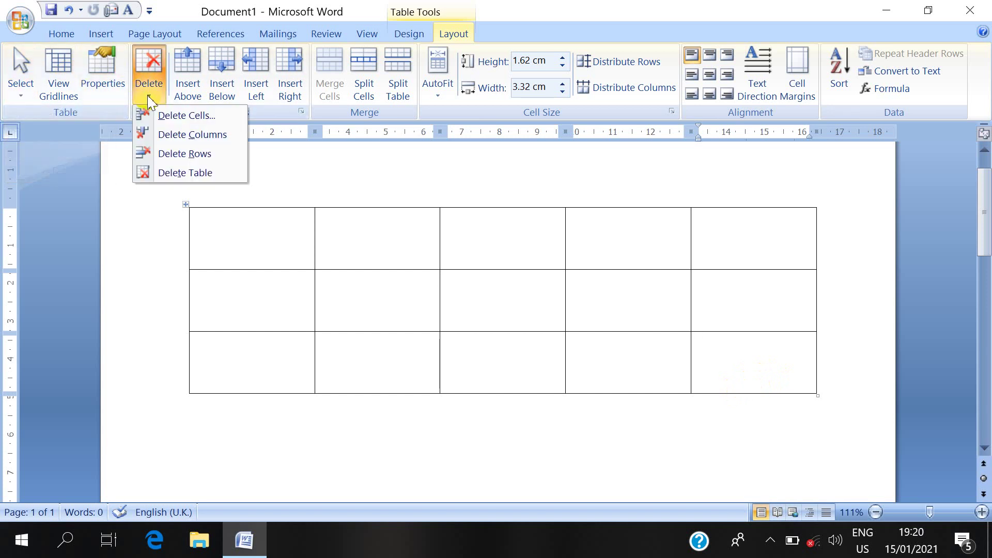
{"action": "left_click", "coordinate": [214, 138]}
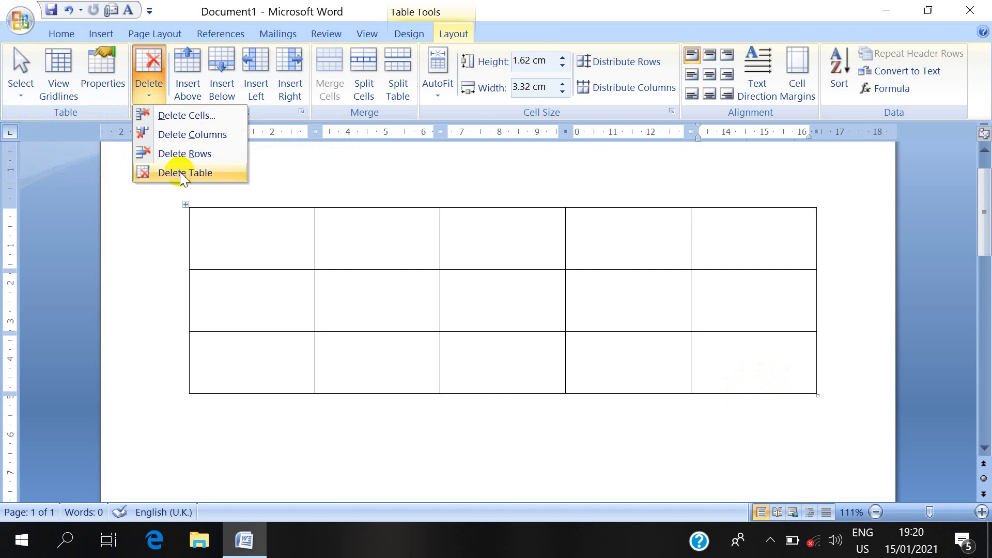
{"action": "left_click", "coordinate": [19, 93]}
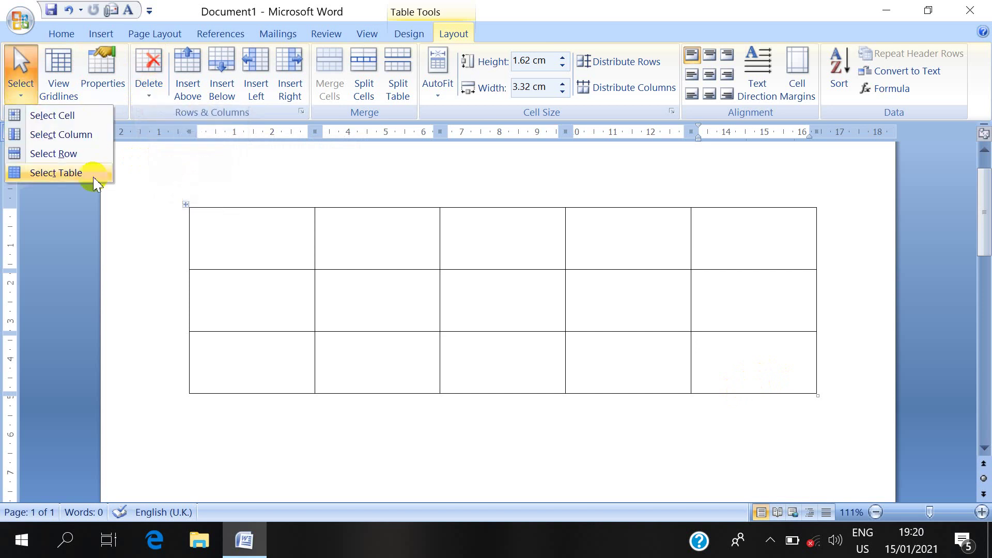
{"action": "left_click", "coordinate": [144, 96]}
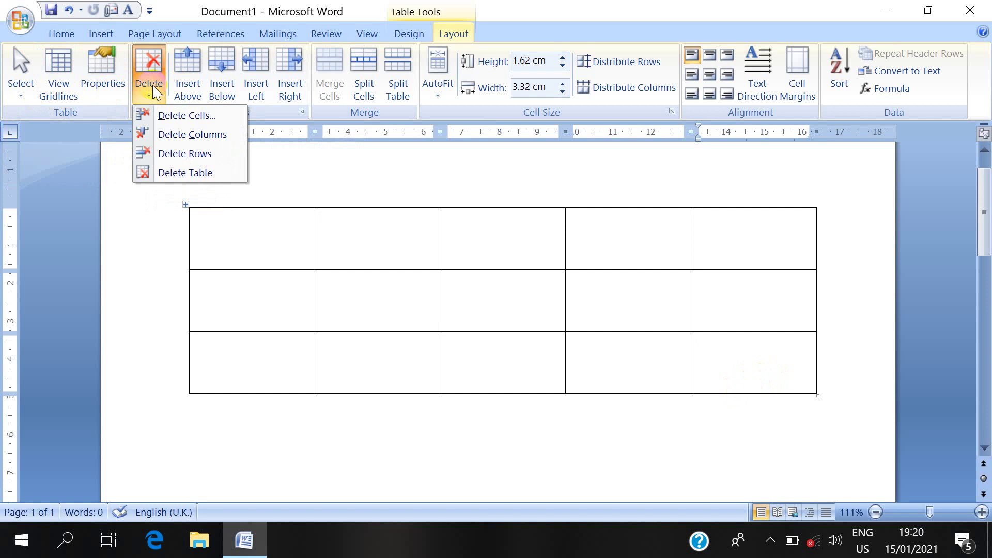
{"action": "left_click", "coordinate": [708, 340]}
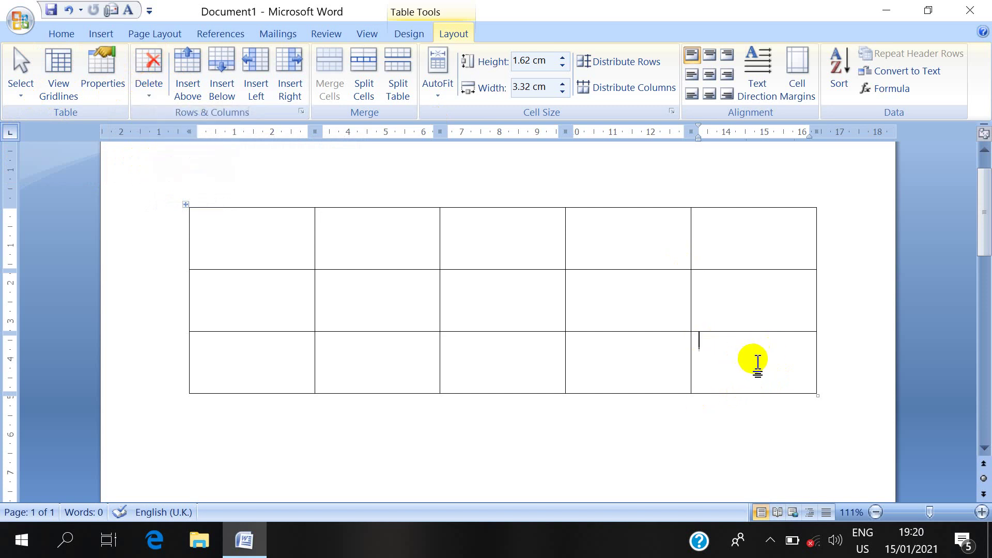
Delete the bottom-right cell with cells shifted left, then delete the bottom row
{"action": "left_click", "coordinate": [150, 96]}
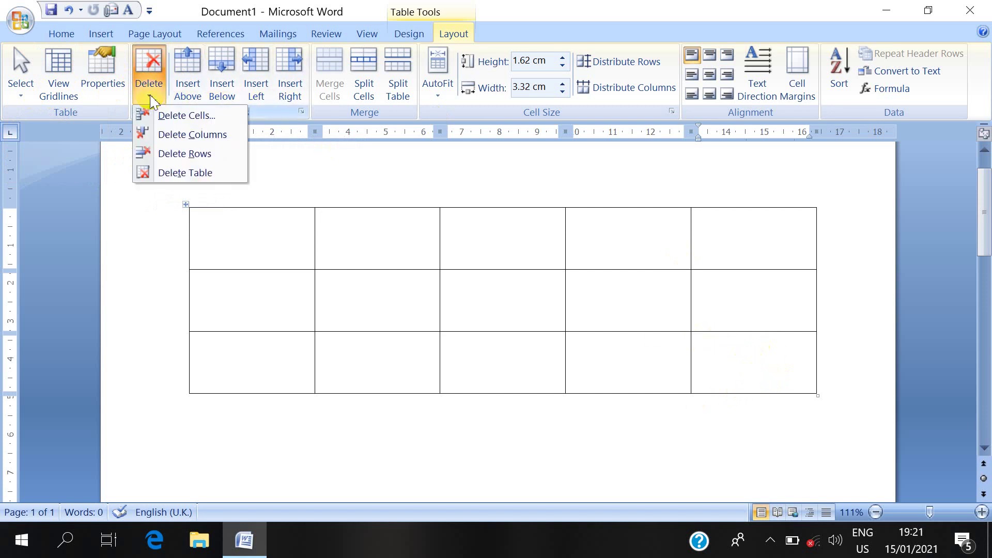
{"action": "left_click", "coordinate": [201, 123]}
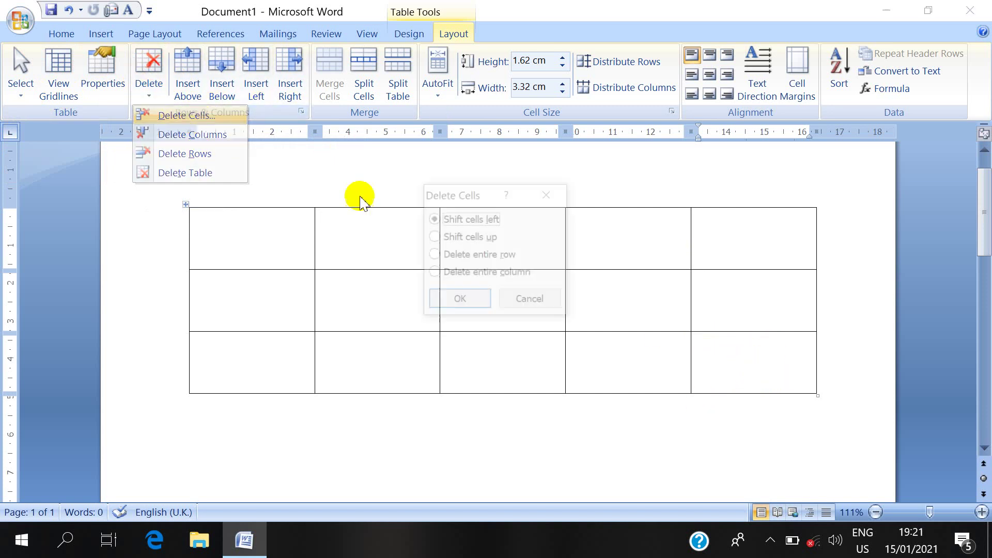
{"action": "left_click", "coordinate": [448, 300]}
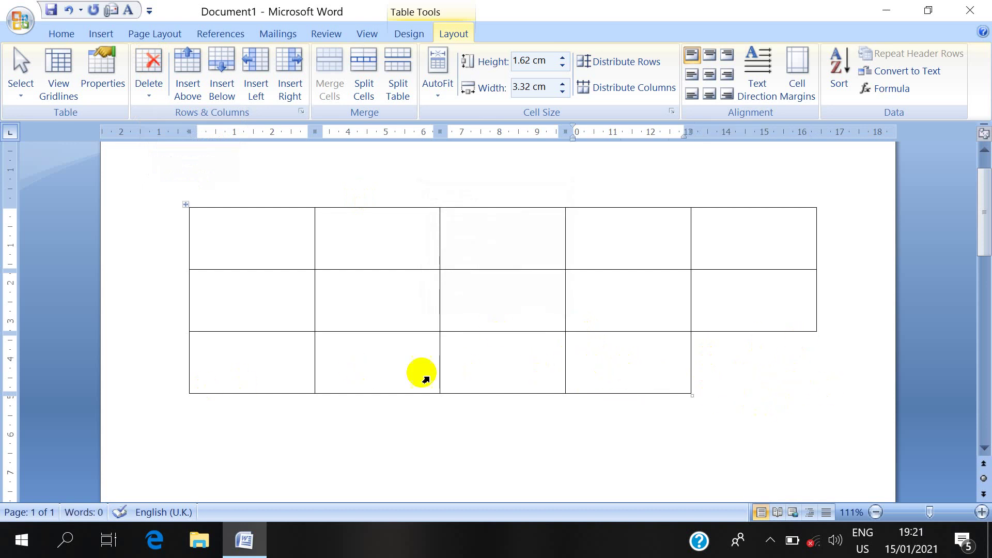
{"action": "left_click", "coordinate": [154, 97]}
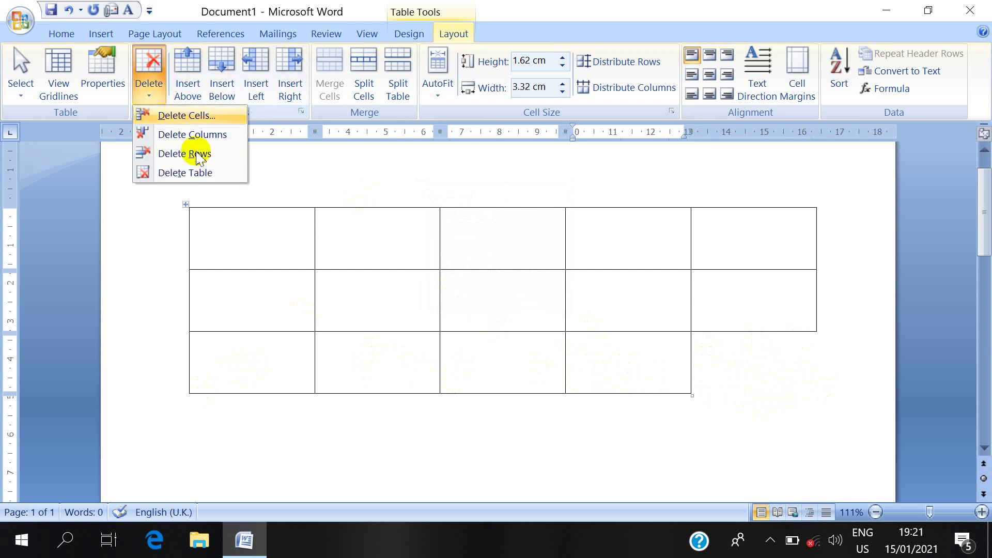
{"action": "left_click", "coordinate": [199, 150]}
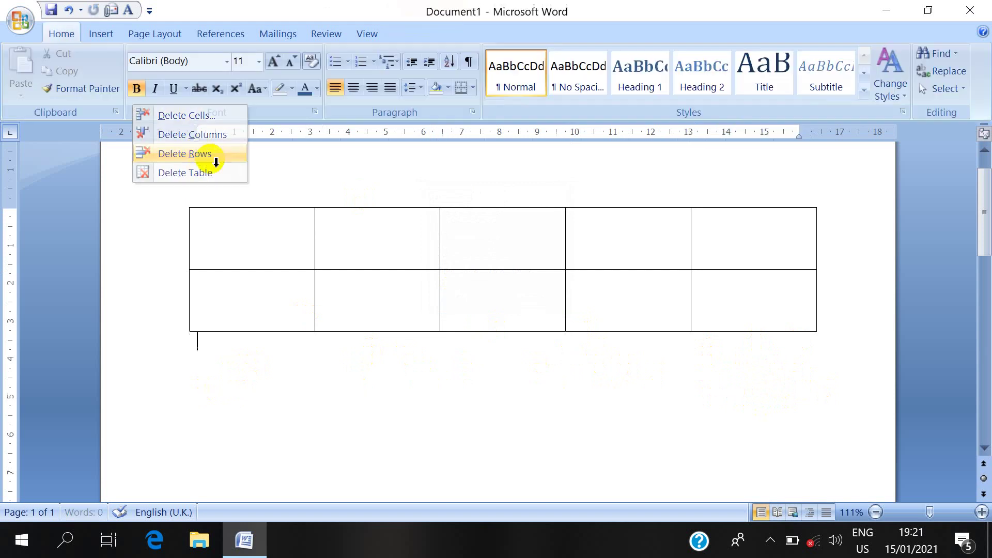
{"action": "left_click", "coordinate": [744, 305]}
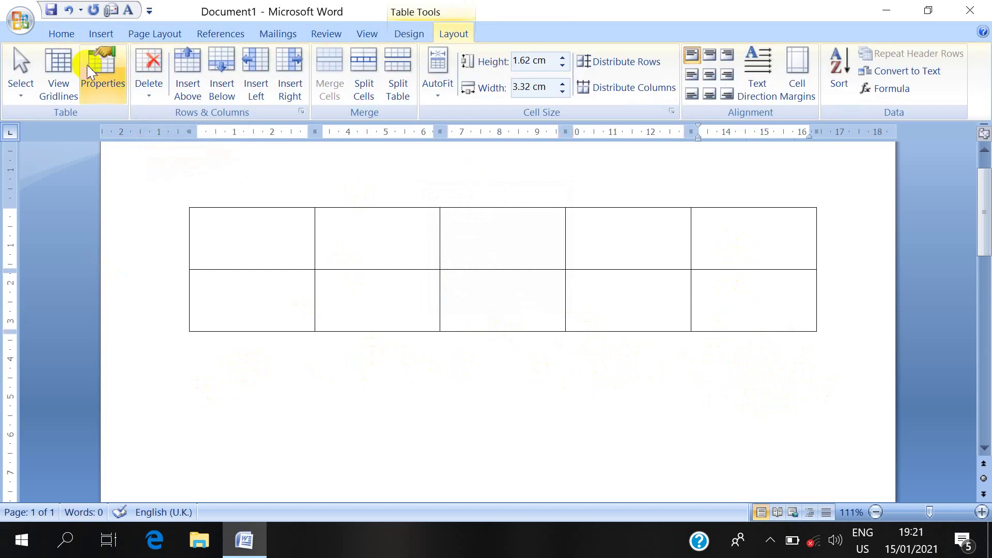
Delete the rightmost column, then delete the whole table
{"action": "left_click", "coordinate": [149, 96]}
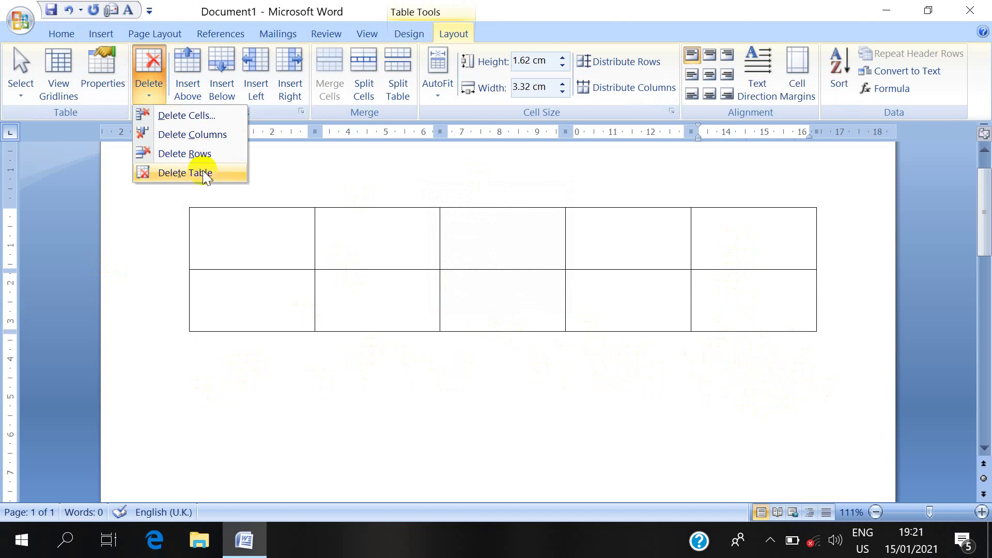
{"action": "left_click", "coordinate": [195, 134]}
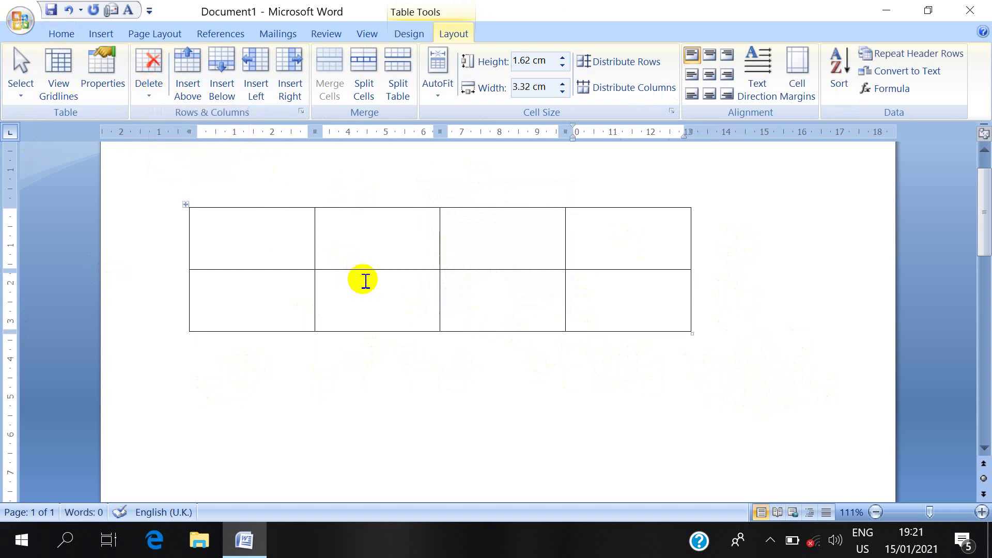
{"action": "left_click", "coordinate": [404, 310]}
{"action": "left_click", "coordinate": [148, 77]}
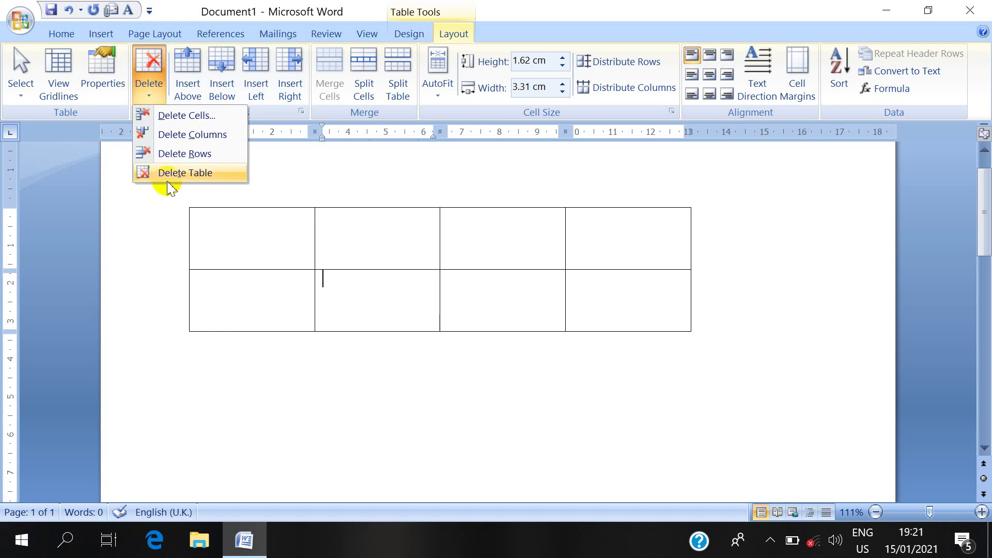
{"action": "left_click", "coordinate": [173, 178]}
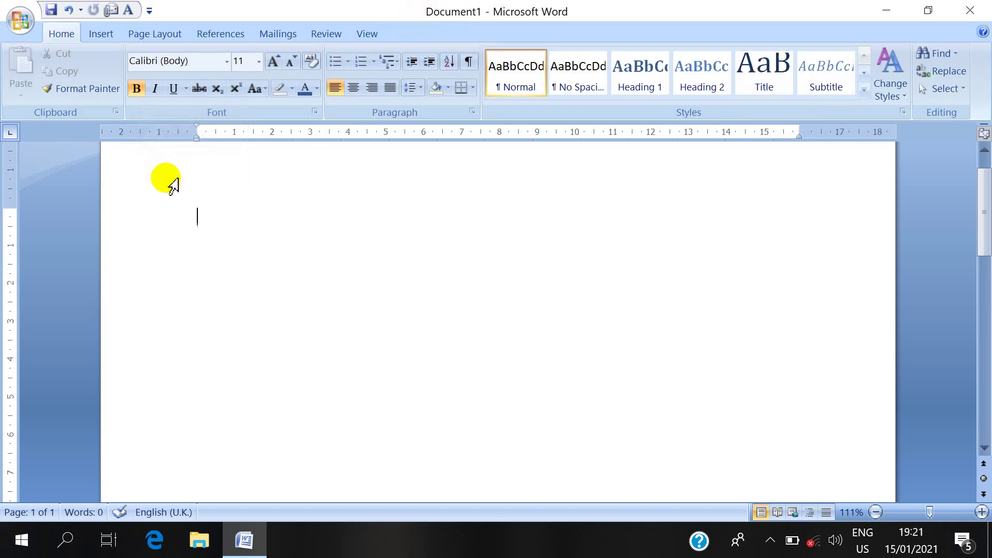
Insert a new five-column, four-row table and stretch its rows to 1.13 cm
{"action": "left_click", "coordinate": [101, 32]}
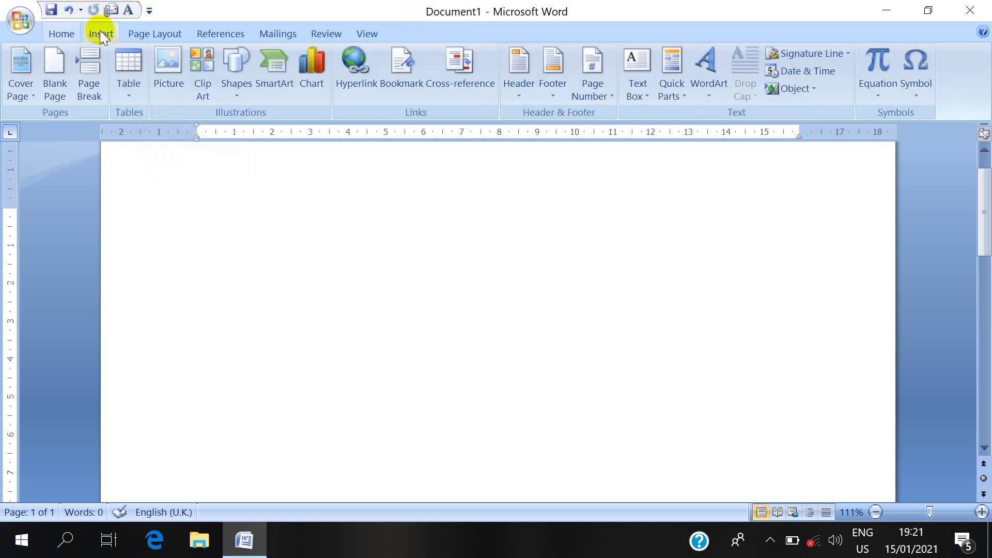
{"action": "left_click", "coordinate": [120, 82]}
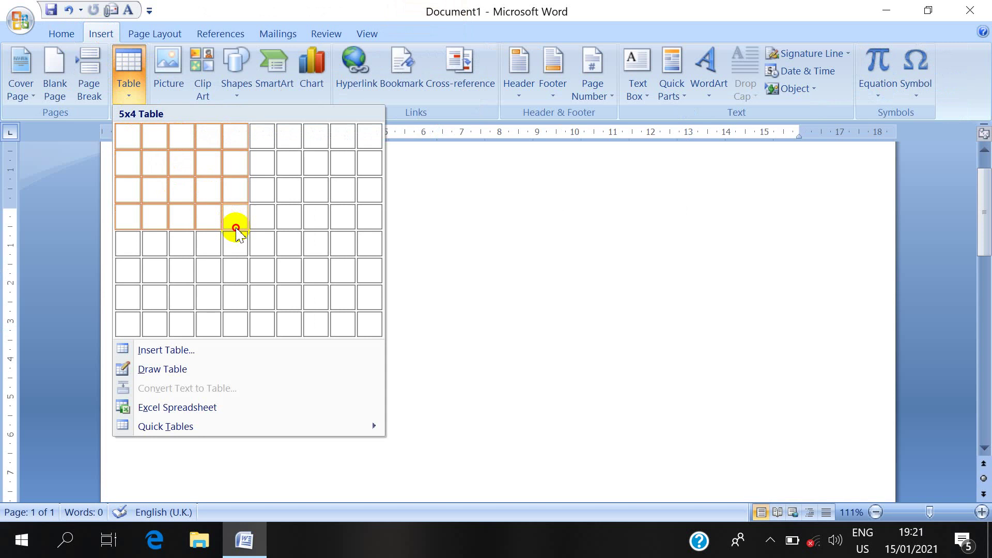
{"action": "left_click", "coordinate": [234, 226]}
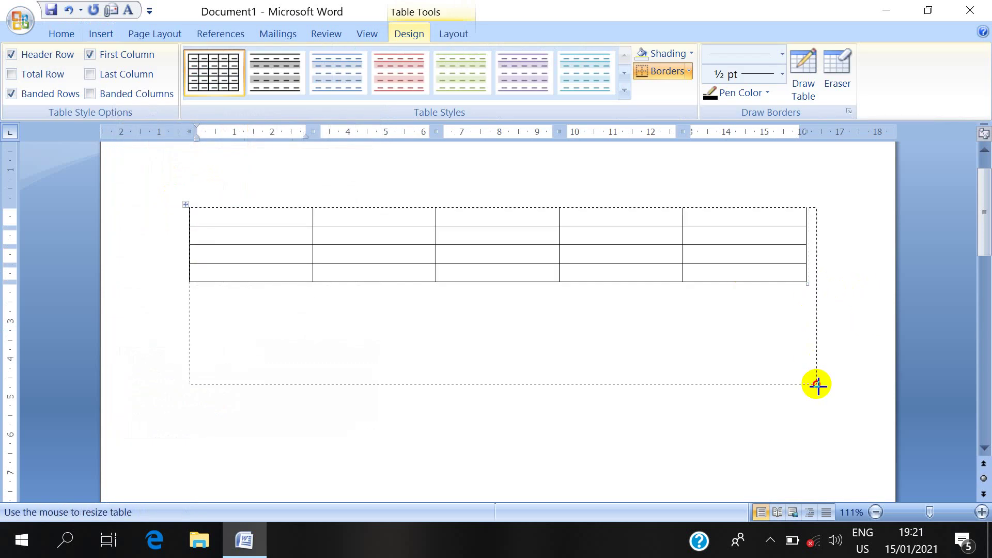
{"action": "left_click_drag", "start_coordinate": [808, 285], "coordinate": [817, 382]}
{"action": "left_click", "coordinate": [442, 34]}
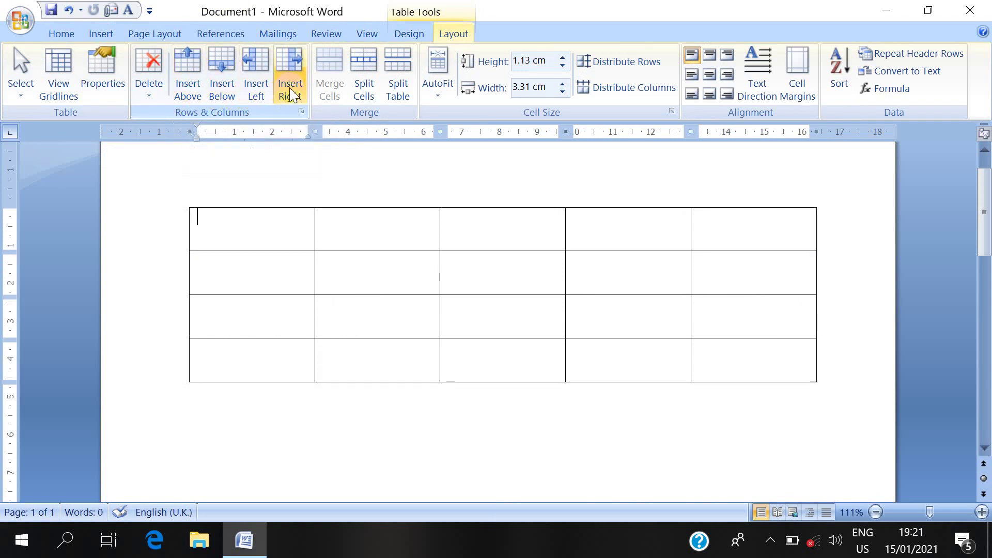
Number the first column 1 to 4 and insert an empty row above the row numbered 2
{"action": "left_click", "coordinate": [284, 338]}
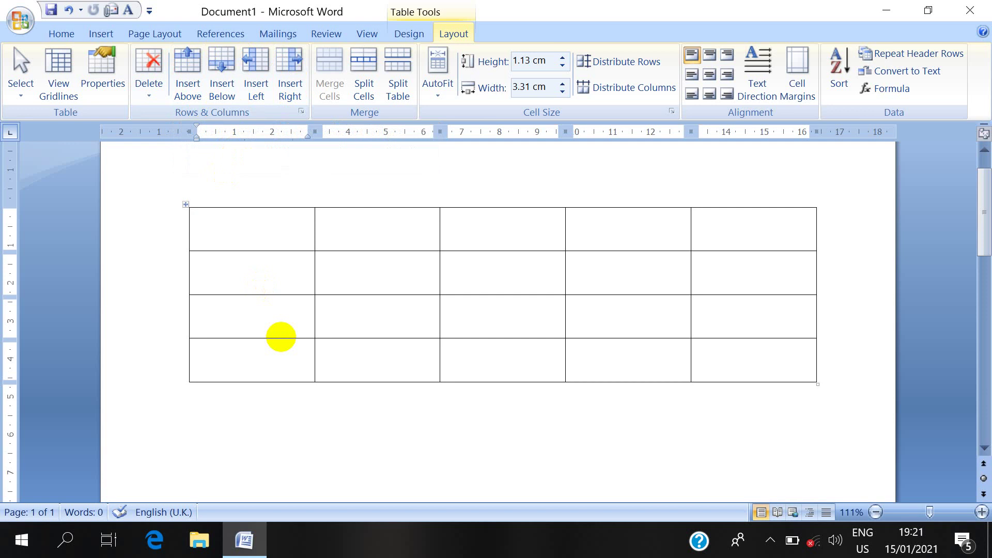
{"action": "type", "text": "1"}
{"action": "key", "text": "Down"}
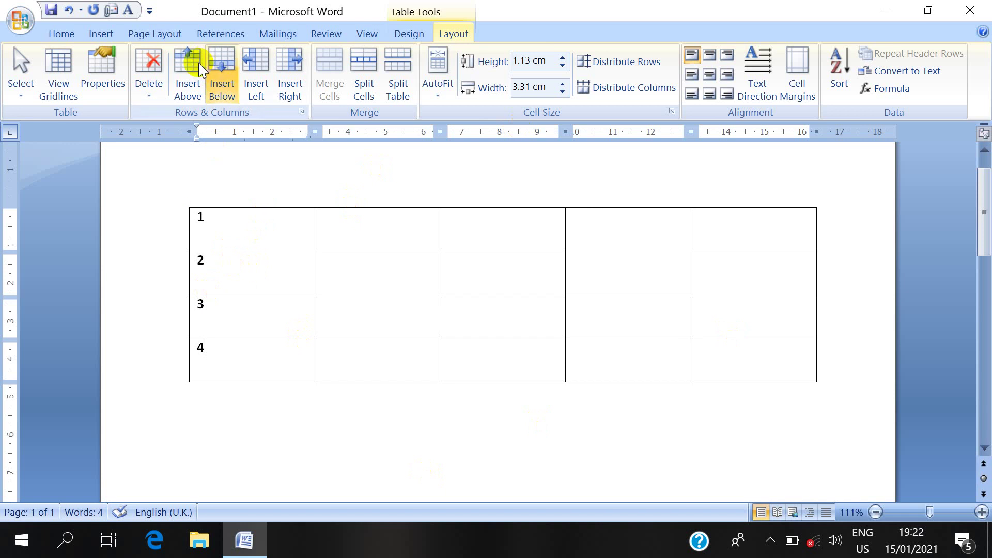
{"action": "left_click", "coordinate": [210, 268]}
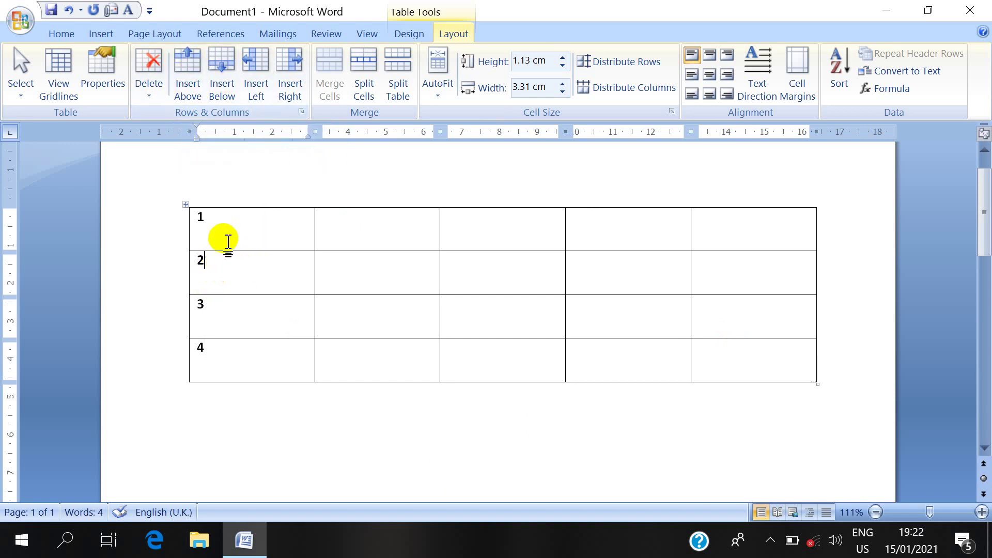
{"action": "left_click", "coordinate": [188, 73]}
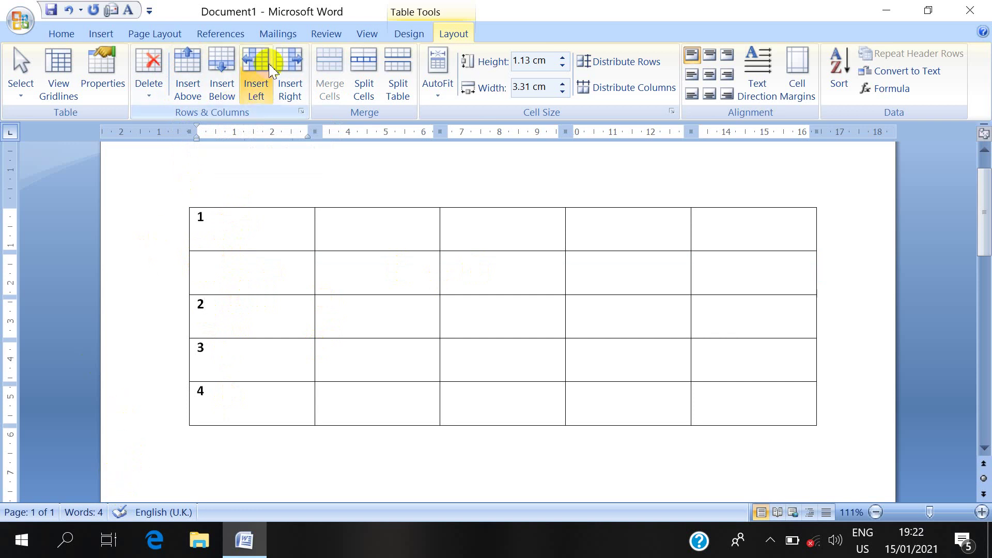
{"action": "left_click", "coordinate": [259, 76]}
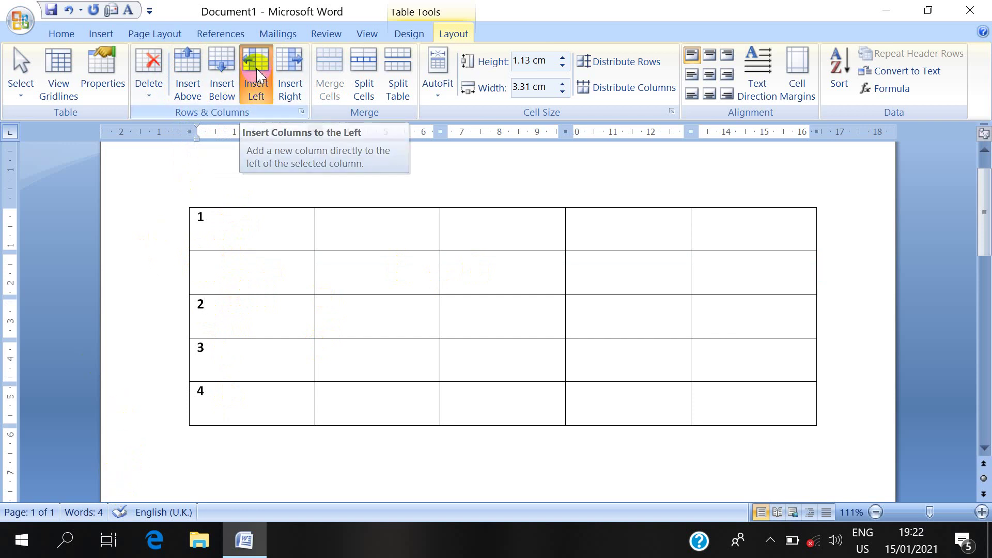
{"action": "left_click", "coordinate": [232, 361]}
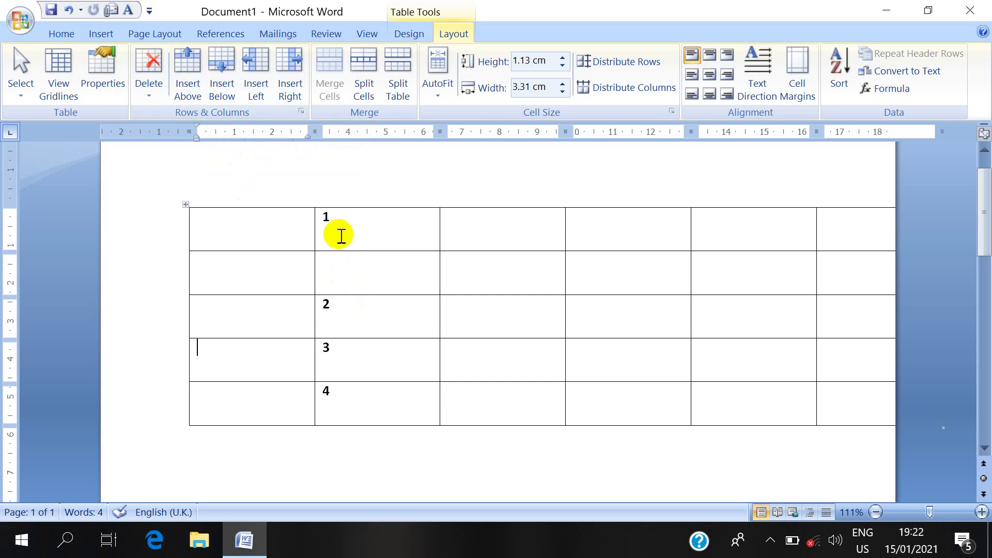
{"action": "left_click", "coordinate": [388, 244]}
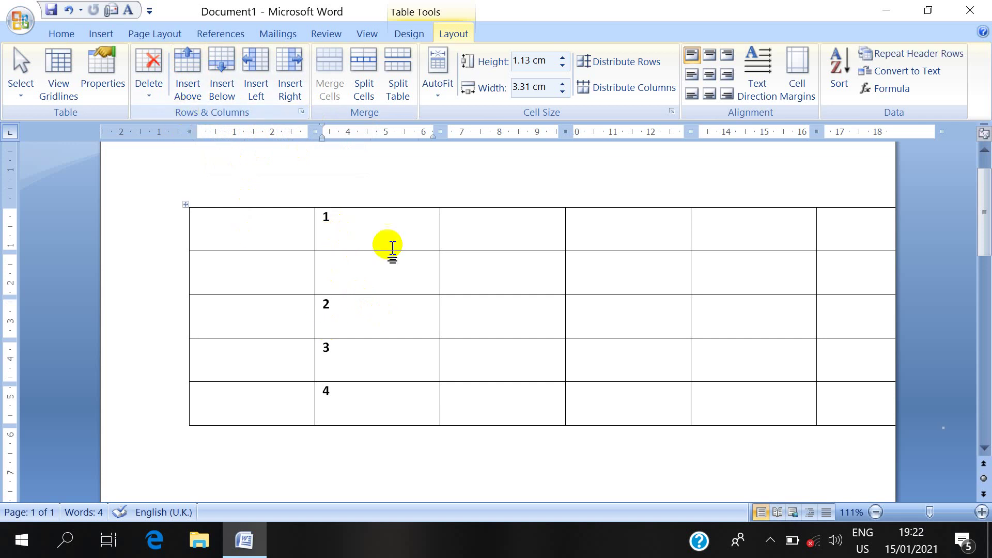
{"action": "left_click", "coordinate": [201, 95]}
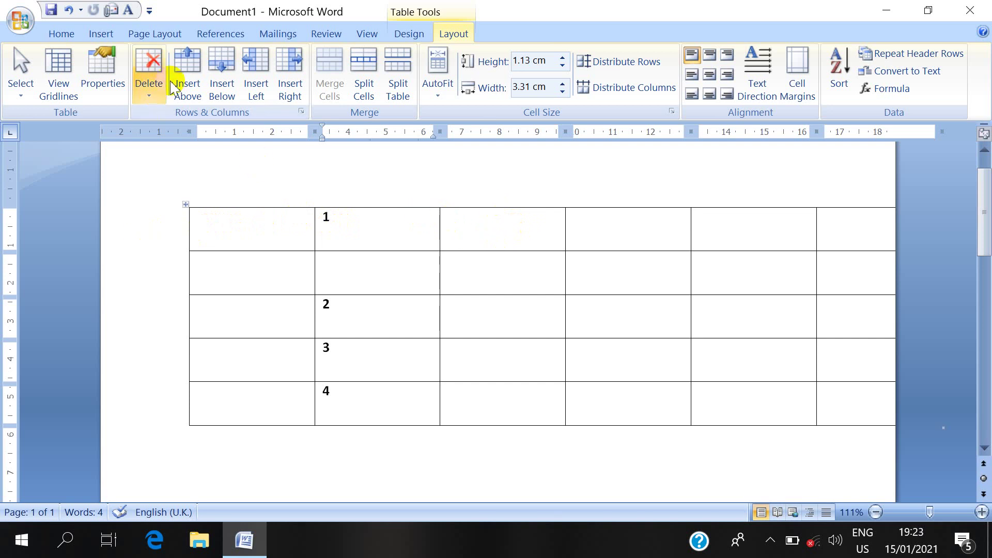
{"action": "left_click", "coordinate": [341, 223]}
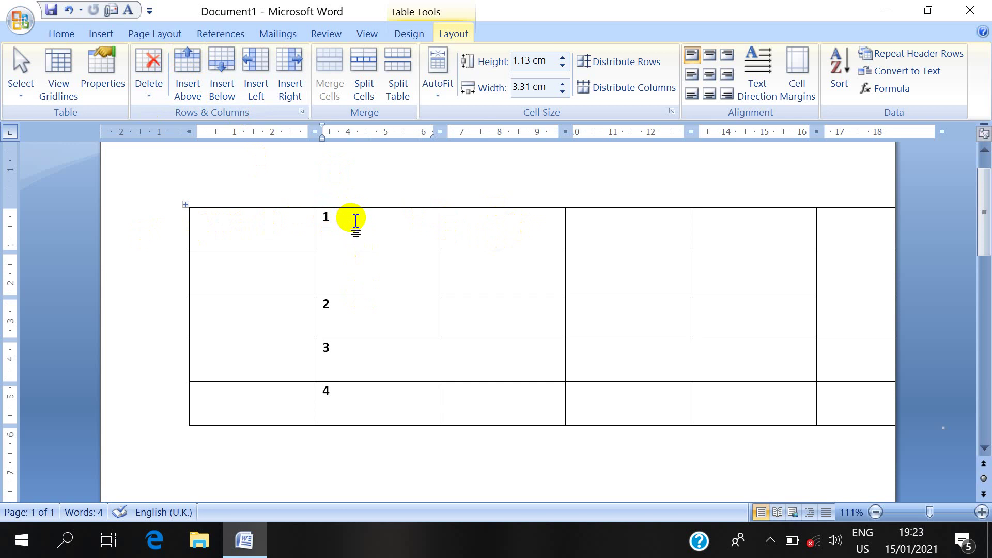
{"action": "left_click", "coordinate": [279, 80]}
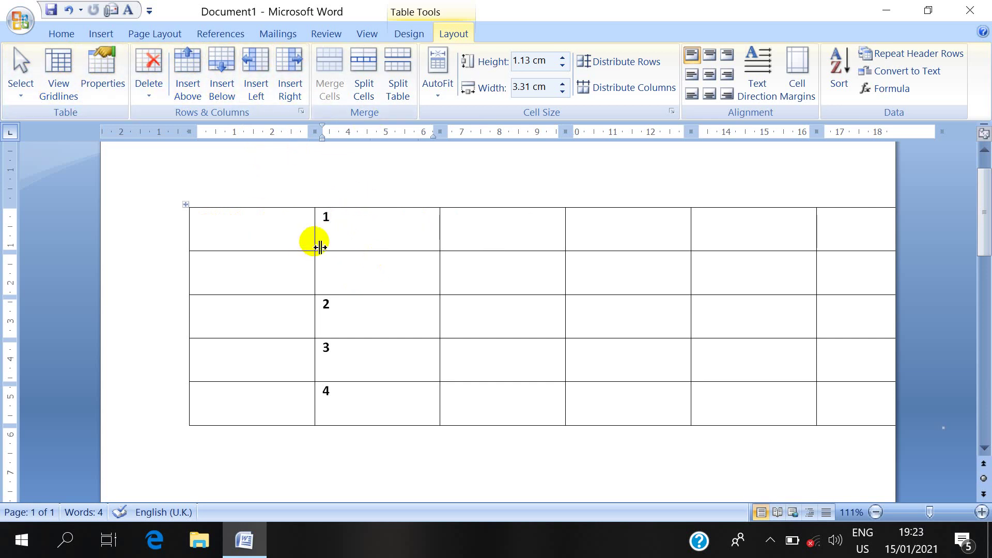
{"action": "left_click", "coordinate": [765, 542]}
{"action": "left_click", "coordinate": [808, 505]}
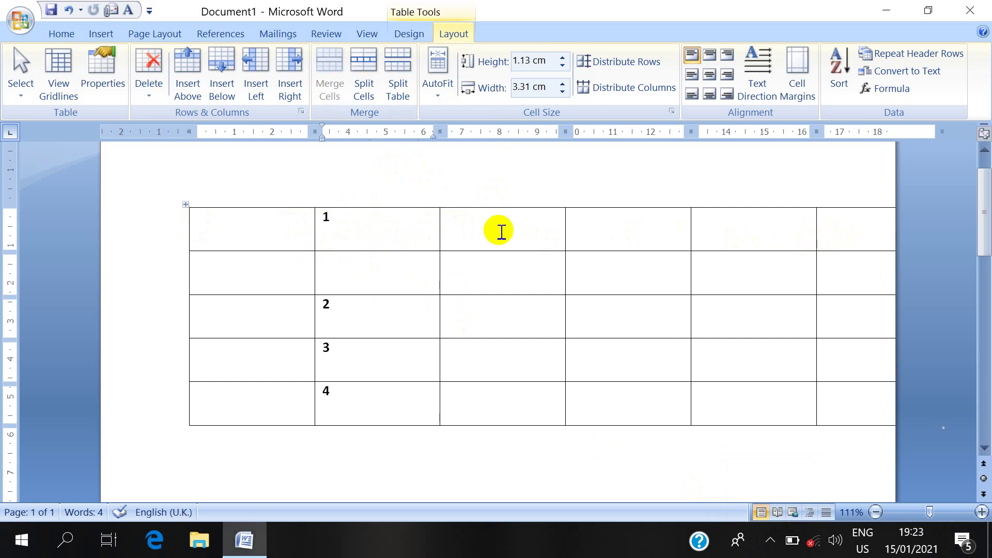
{"action": "key", "text": "ctrl+z"}
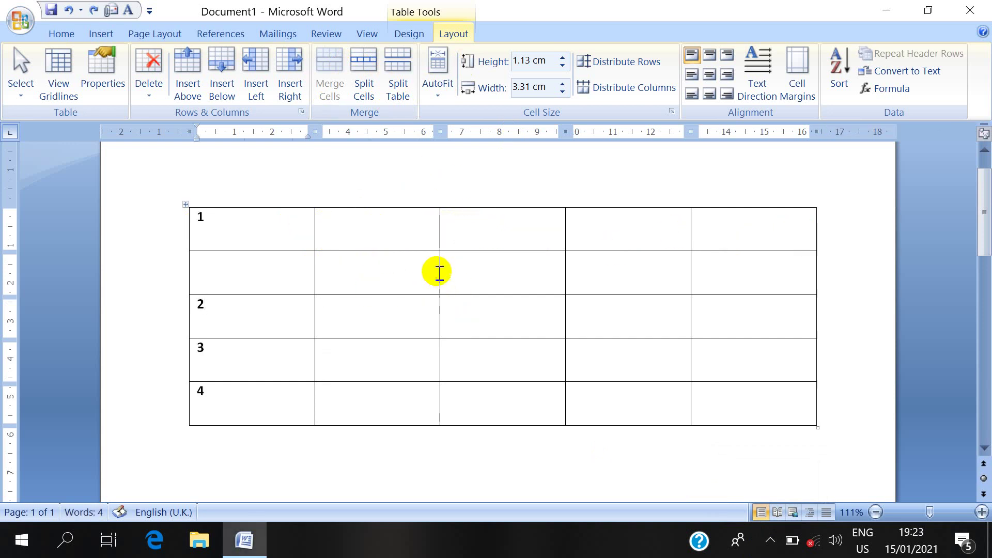
Merge the top row's last four cells into one wide cell
{"action": "key", "text": "Down"}
{"action": "key", "text": "Down"}
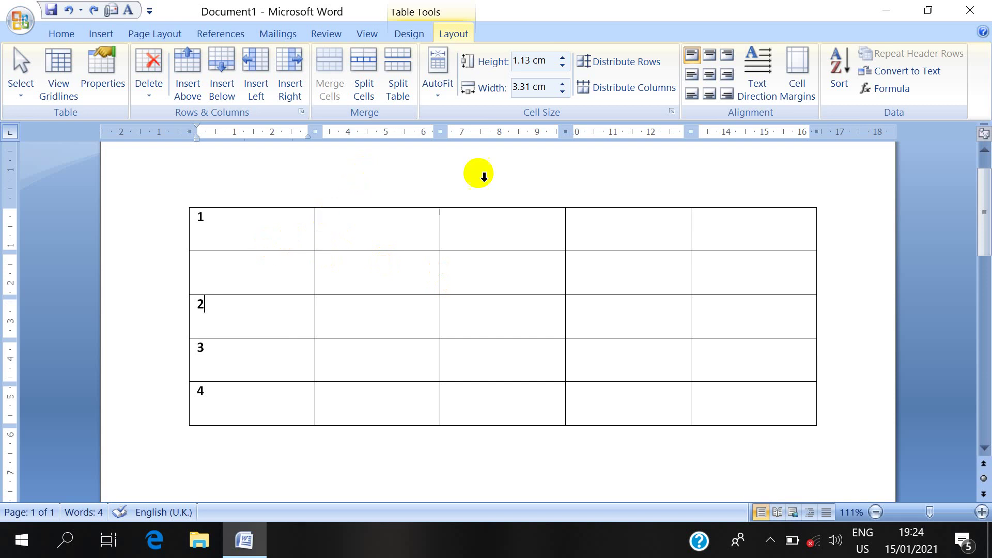
{"action": "mouse_move", "coordinate": [719, 231]}
{"action": "left_mouse_down"}
{"action": "mouse_move", "coordinate": [486, 235]}
{"action": "mouse_move", "coordinate": [401, 224]}
{"action": "left_mouse_up"}
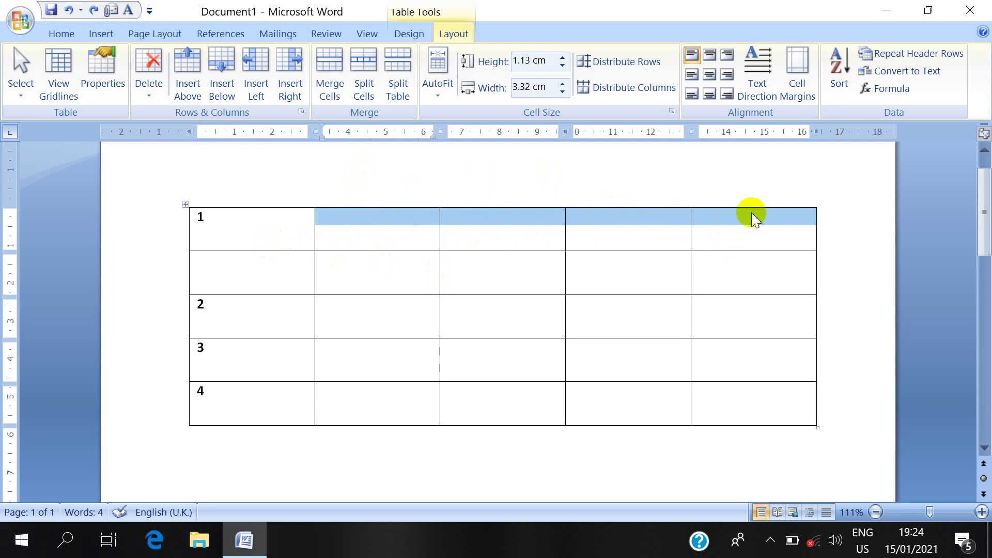
{"action": "left_click", "coordinate": [333, 75]}
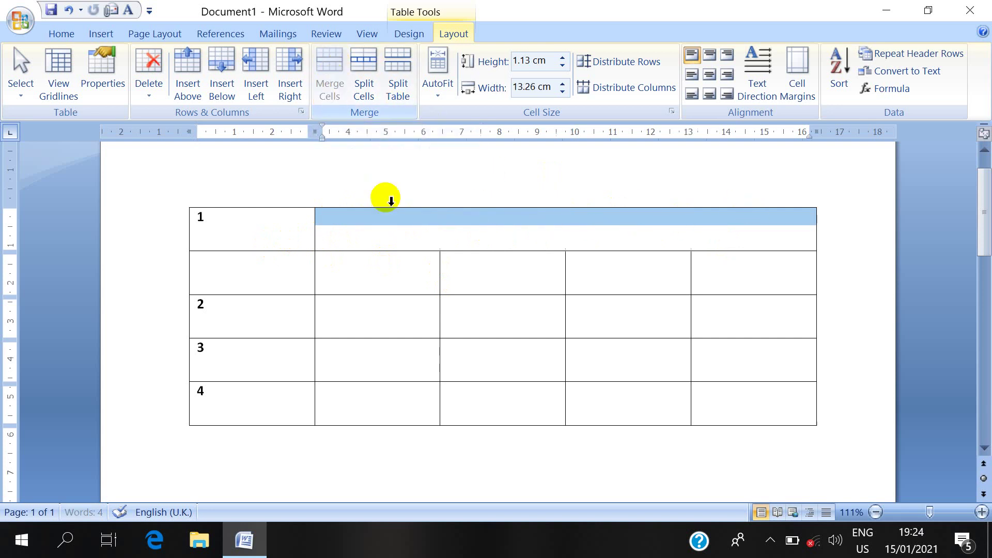
{"action": "left_click", "coordinate": [407, 272]}
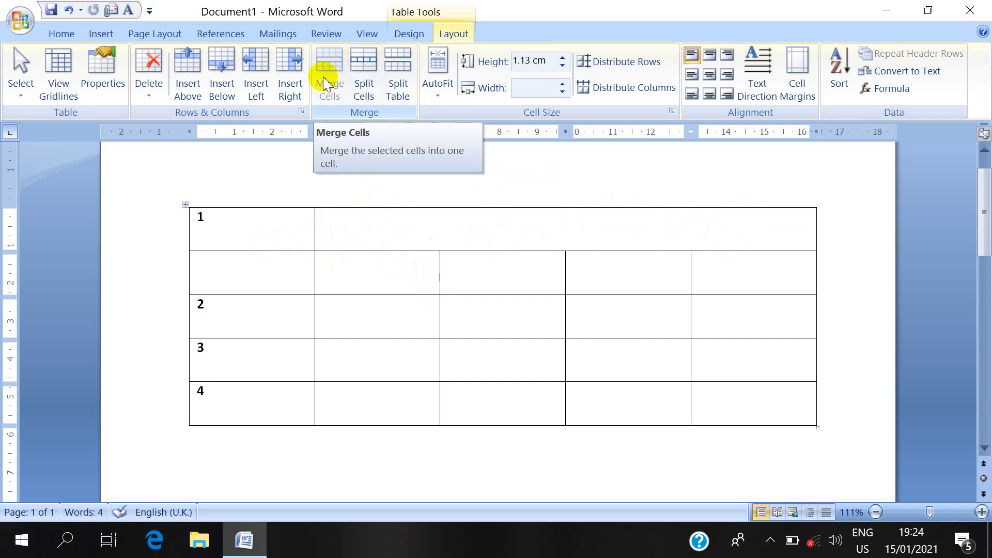
Merge the third column's cells from row 2 down into one tall cell
{"action": "left_click", "coordinate": [508, 277]}
{"action": "left_click_drag", "start_coordinate": [508, 277], "coordinate": [505, 399]}
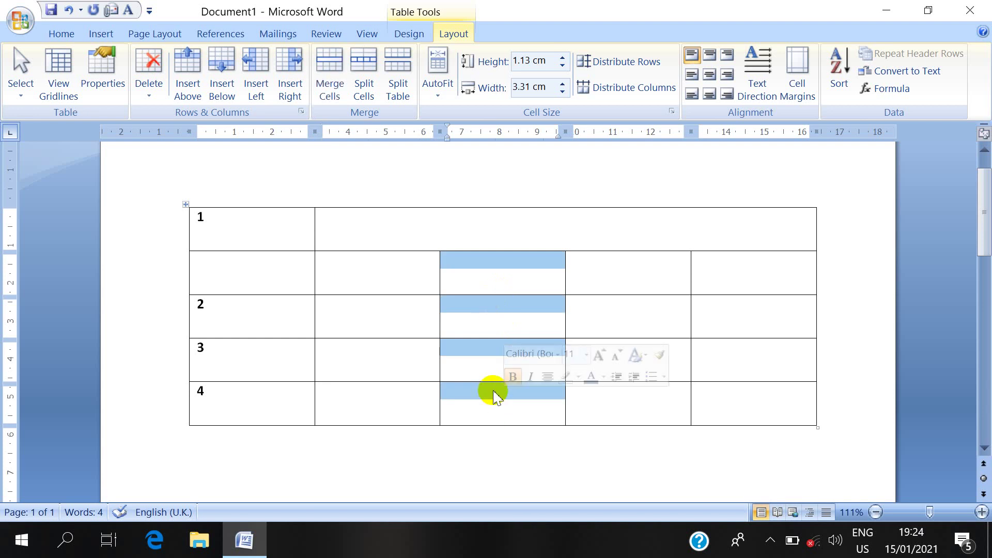
{"action": "left_click", "coordinate": [337, 64]}
{"action": "left_click", "coordinate": [558, 385]}
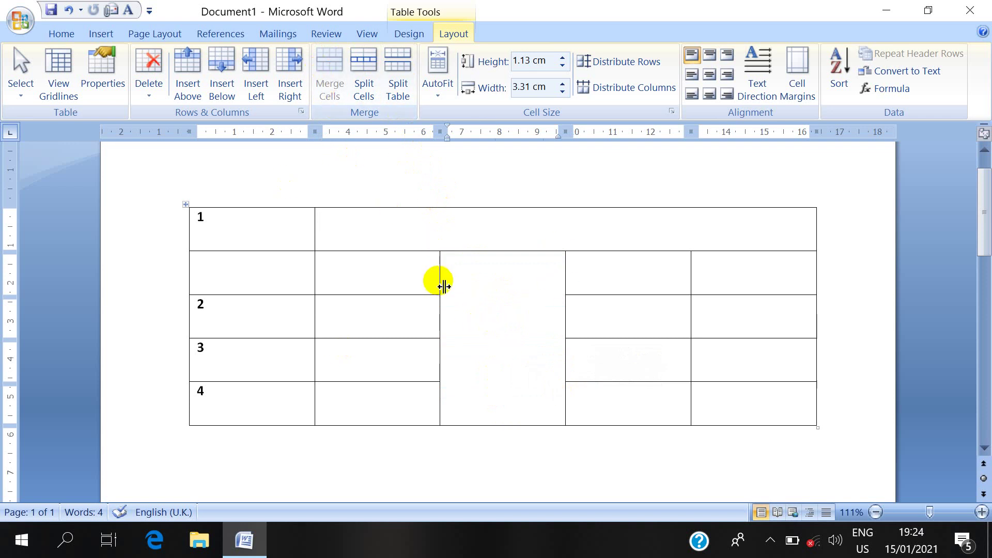
Erase the inner borders of column 4's lower four cells so they become one tall cell
{"action": "left_click", "coordinate": [409, 34]}
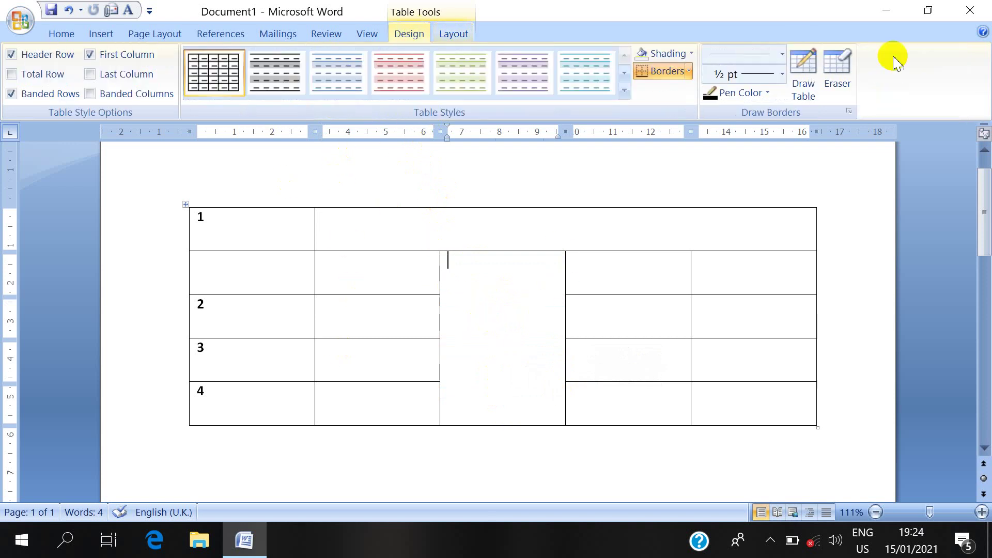
{"action": "left_click", "coordinate": [837, 72]}
{"action": "left_click_drag", "start_coordinate": [606, 270], "coordinate": [627, 411]}
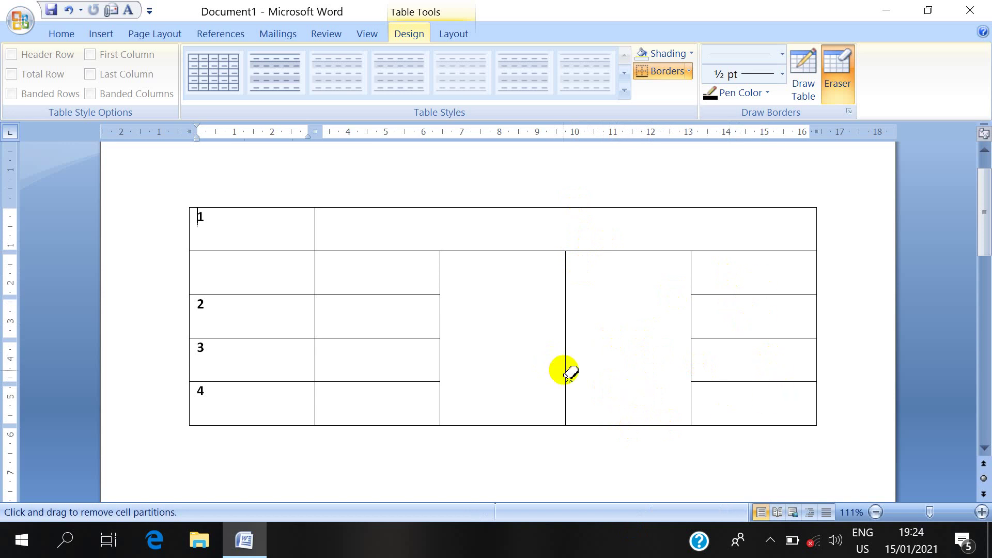
{"action": "left_click", "coordinate": [837, 75]}
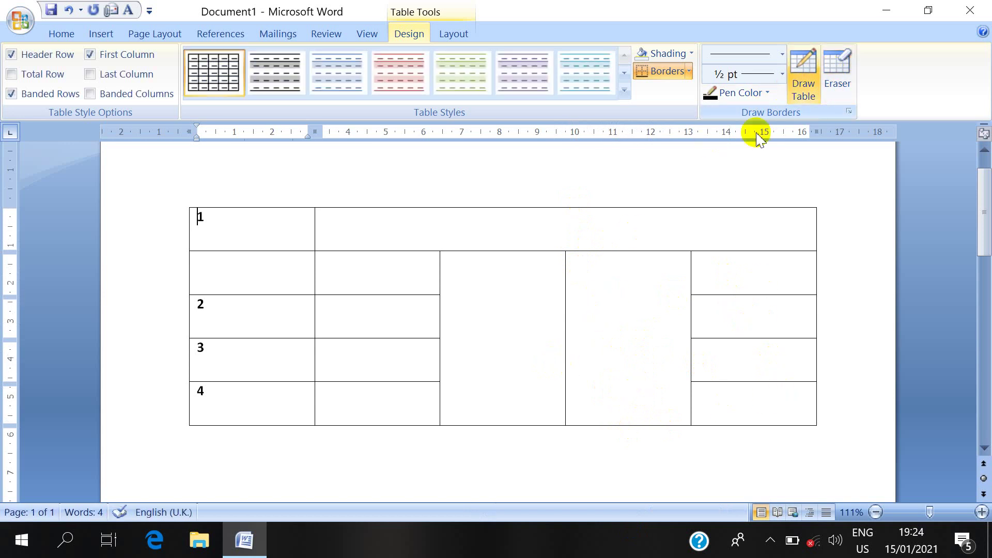
{"action": "left_click", "coordinate": [453, 33]}
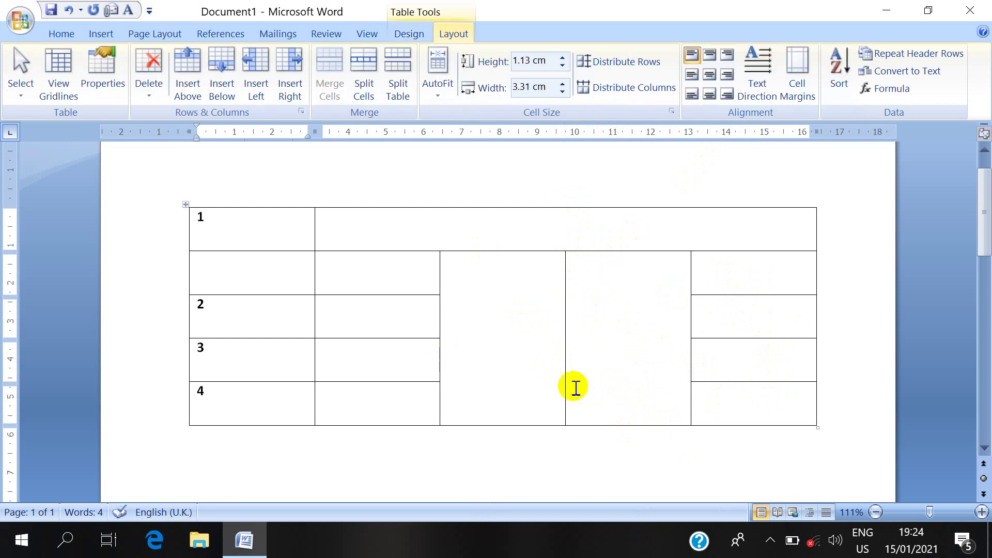
Split the wide top-row cell into 4 columns and 1 row with Split Cells
{"action": "left_click", "coordinate": [627, 344]}
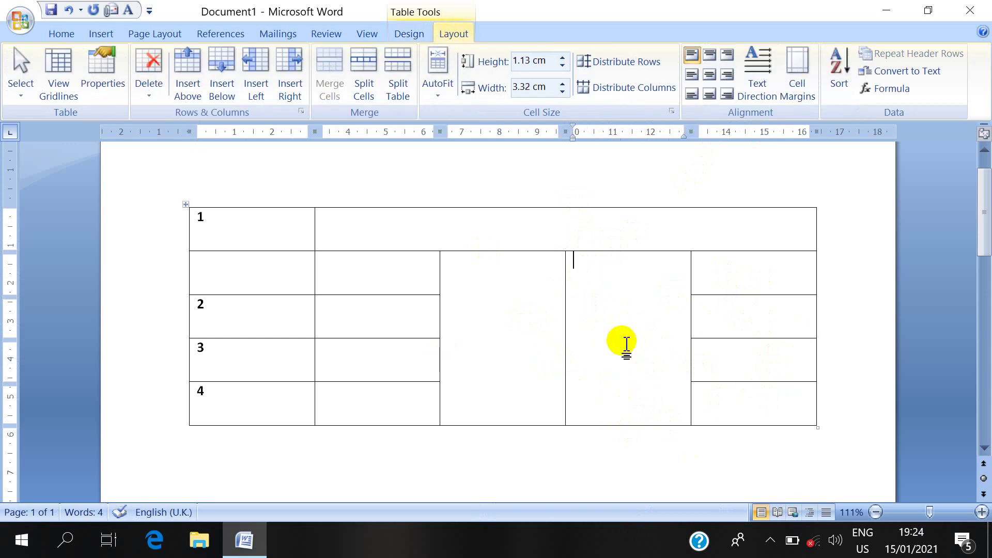
{"action": "left_click", "coordinate": [440, 228]}
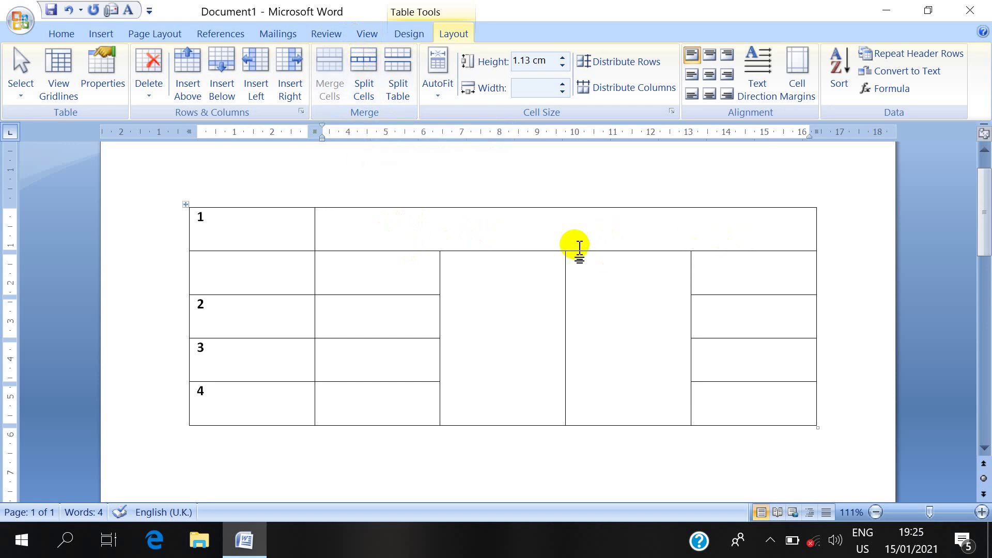
{"action": "left_click", "coordinate": [365, 72]}
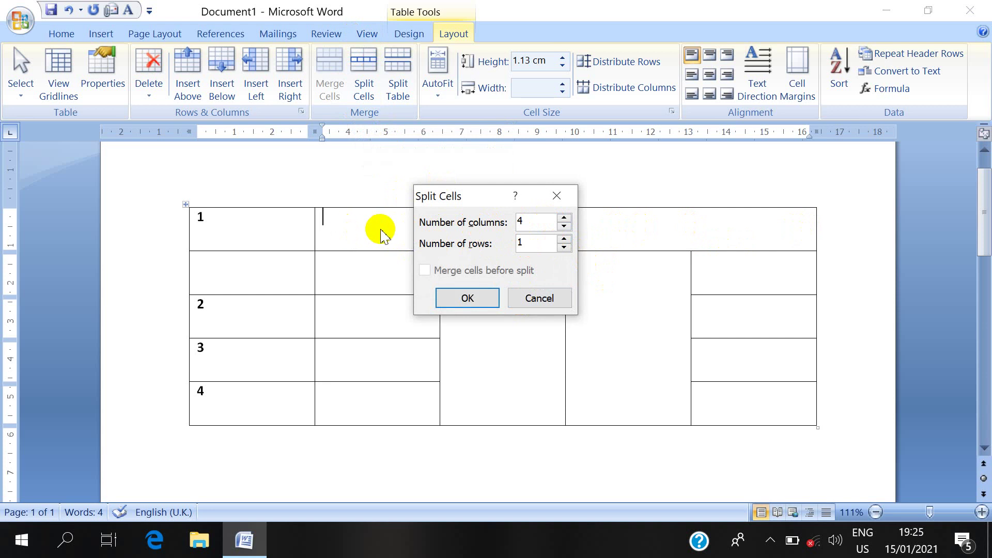
{"action": "left_click", "coordinate": [468, 299]}
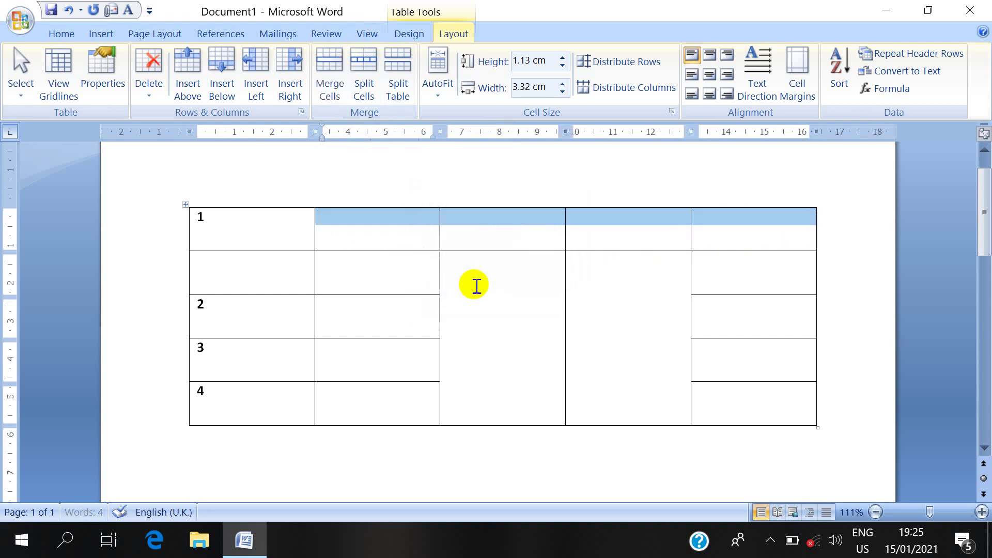
{"action": "left_click", "coordinate": [509, 240]}
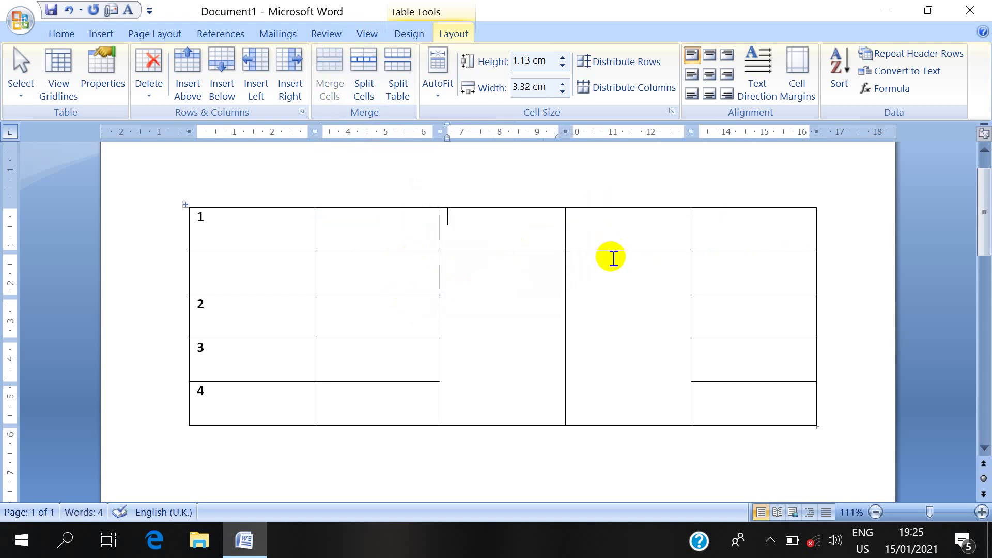
{"action": "left_click", "coordinate": [473, 283]}
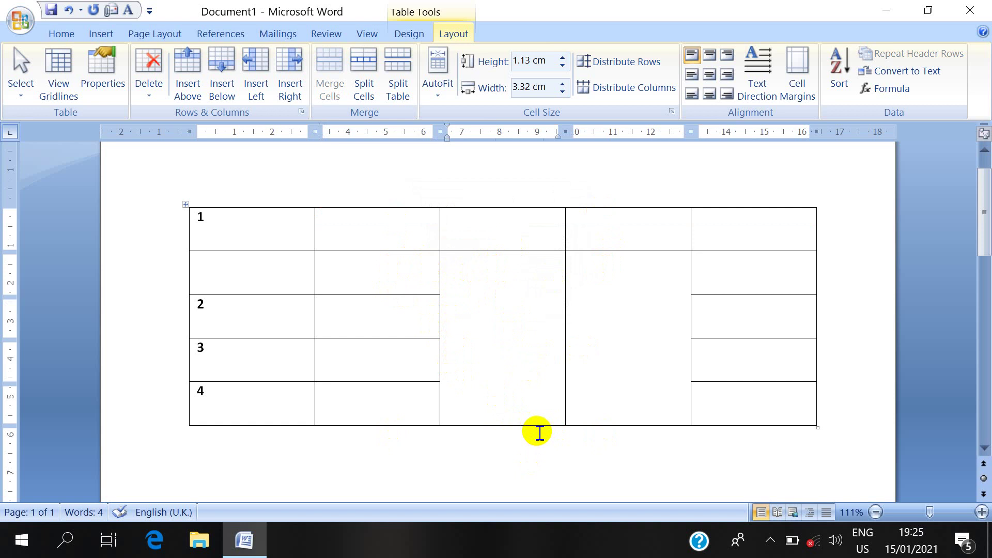
Split column 3's tall cell into 1 column and 4 rows, then place the caret in cell '2'
{"action": "left_click", "coordinate": [364, 77]}
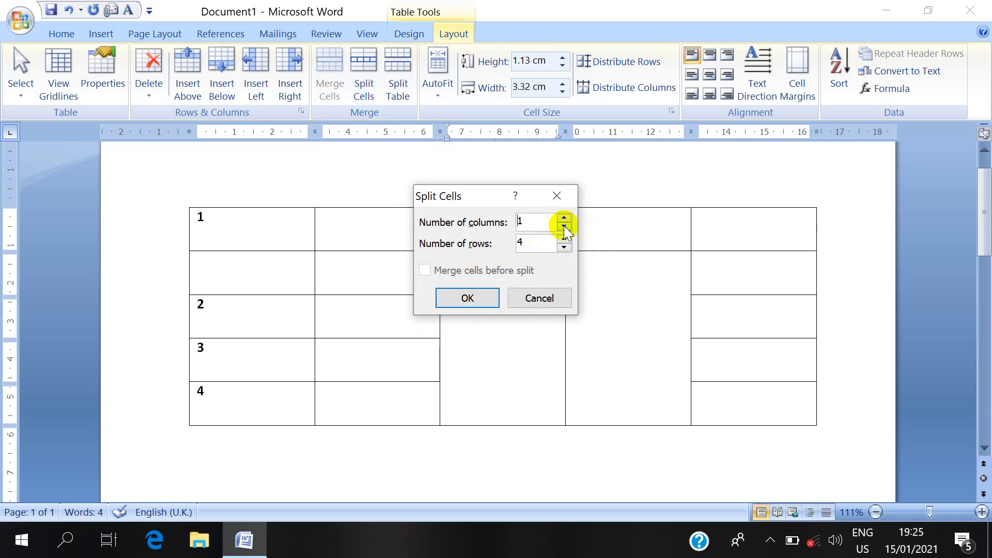
{"action": "left_click", "coordinate": [468, 298]}
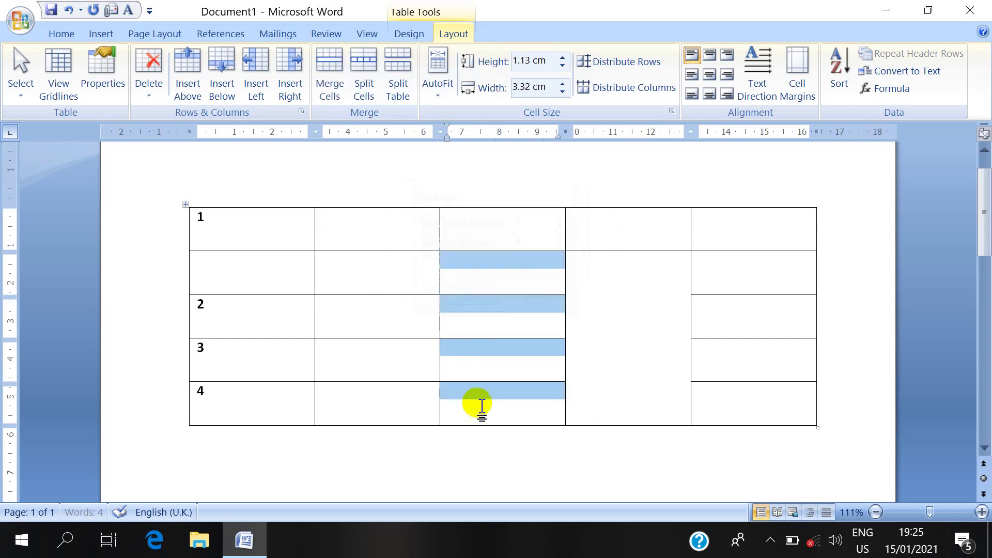
{"action": "left_click", "coordinate": [501, 319]}
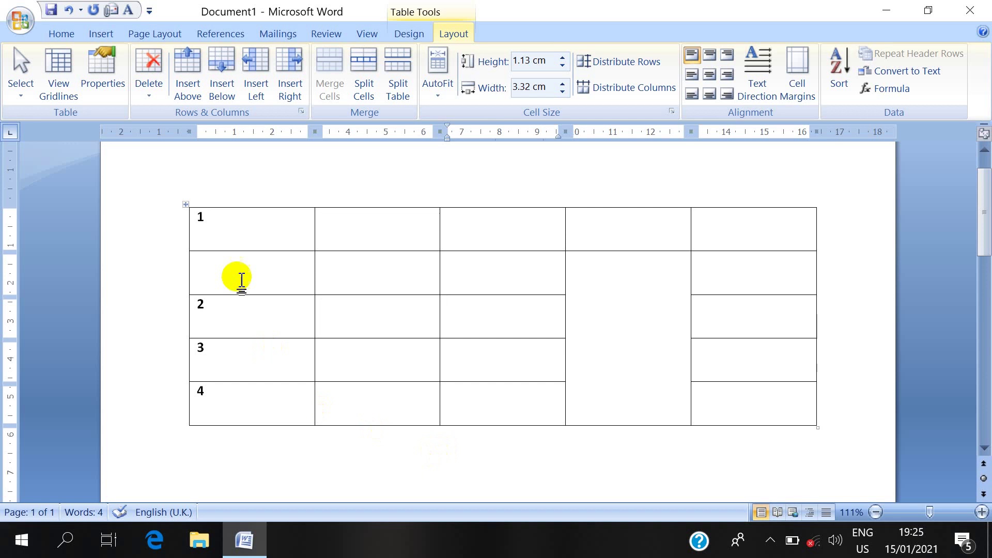
{"action": "left_click", "coordinate": [187, 205]}
{"action": "left_click", "coordinate": [266, 277]}
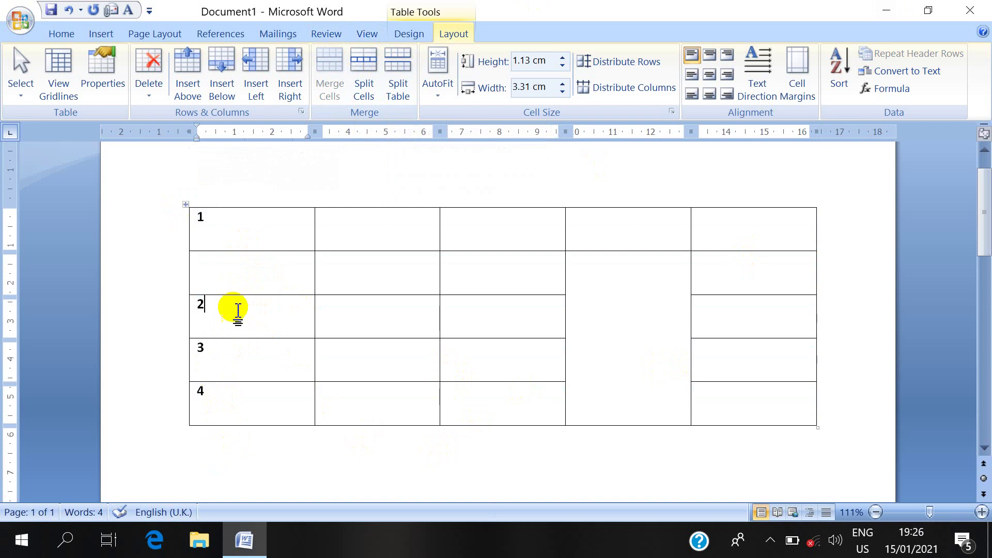
Split the table into two tables above the row labelled 2 and check each table
{"action": "left_click", "coordinate": [394, 63]}
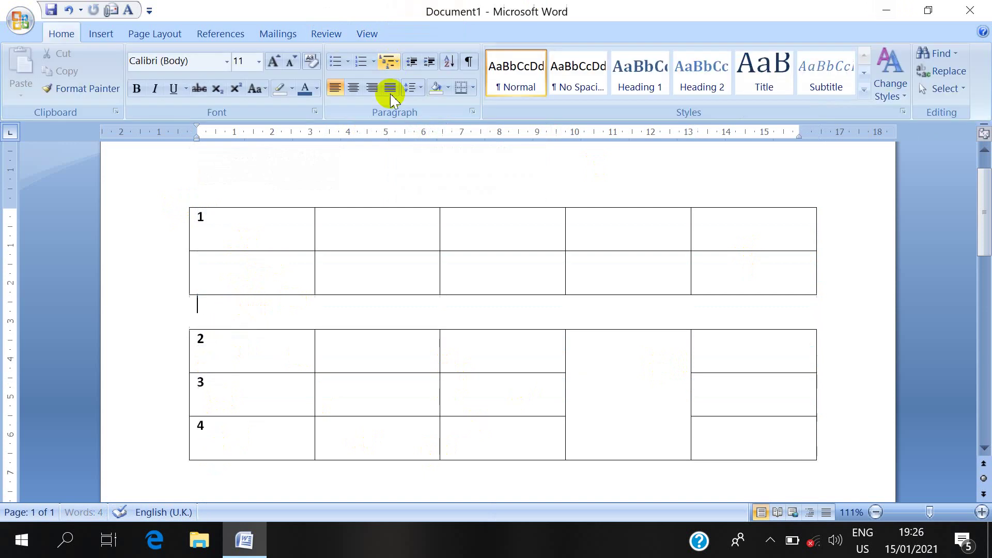
{"action": "left_click", "coordinate": [227, 379]}
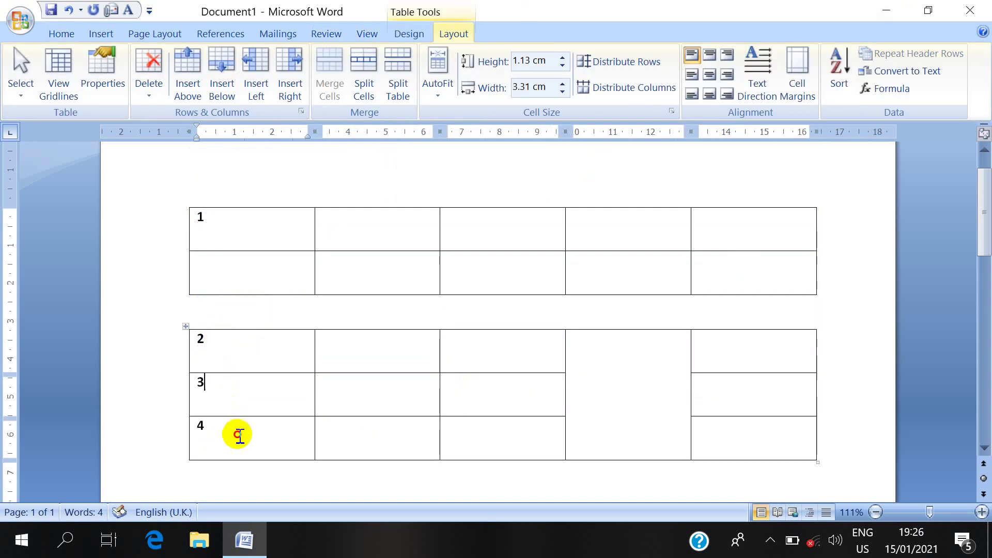
{"action": "left_click", "coordinate": [233, 432]}
{"action": "left_click", "coordinate": [186, 326]}
{"action": "left_click", "coordinate": [199, 207]}
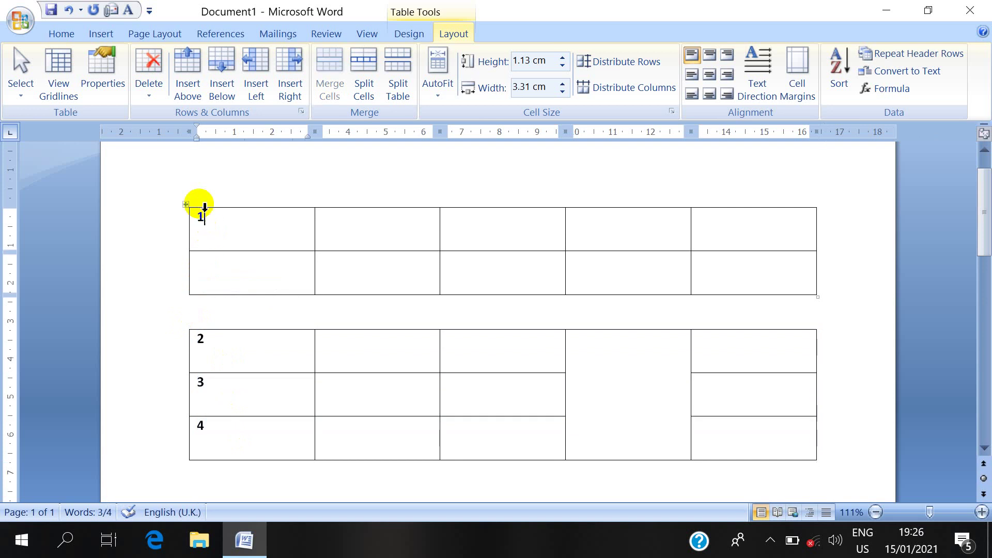
{"action": "left_click", "coordinate": [185, 205]}
{"action": "left_click", "coordinate": [212, 269]}
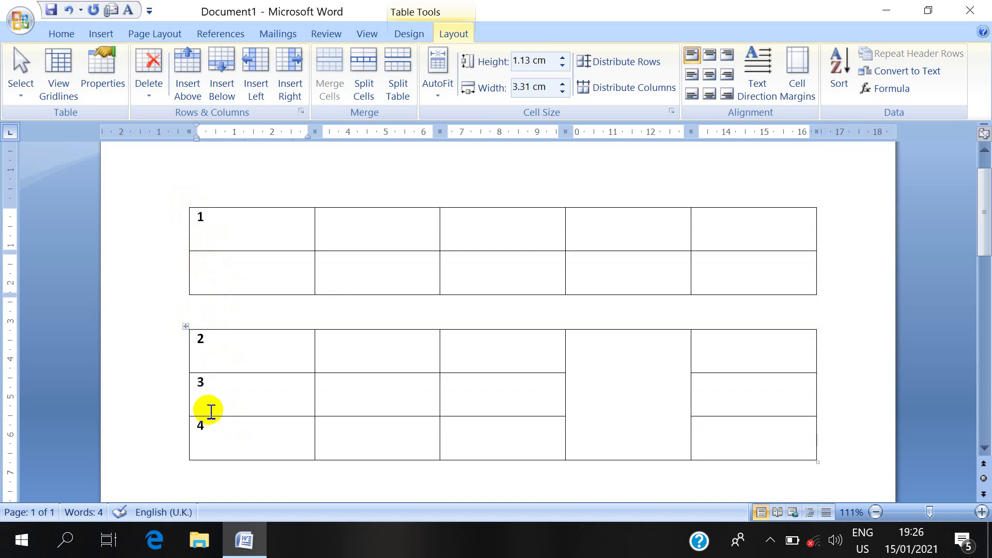
Add the text 'rgrytrg' on the line between the tables and toggle table gridlines
{"action": "left_click", "coordinate": [227, 385]}
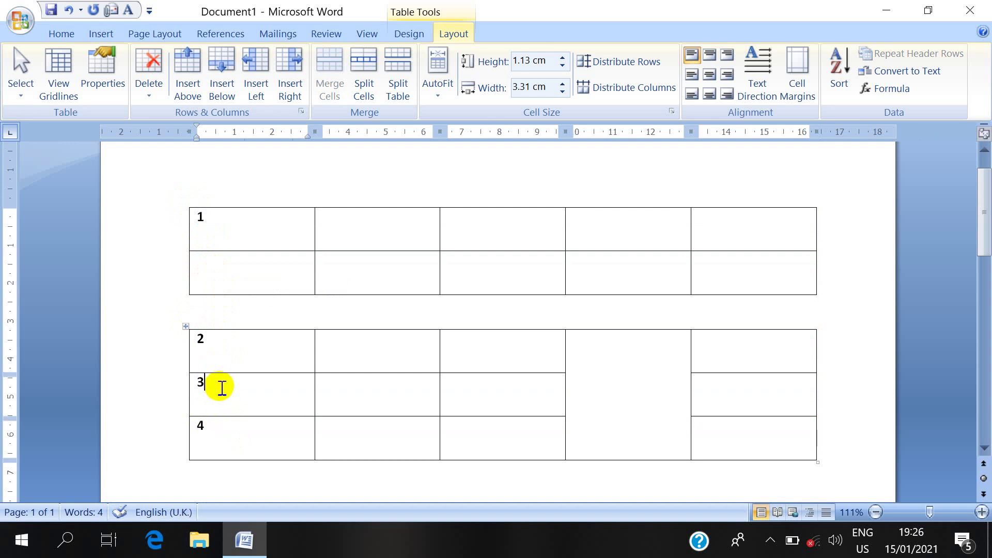
{"action": "mouse_move", "coordinate": [502, 250]}
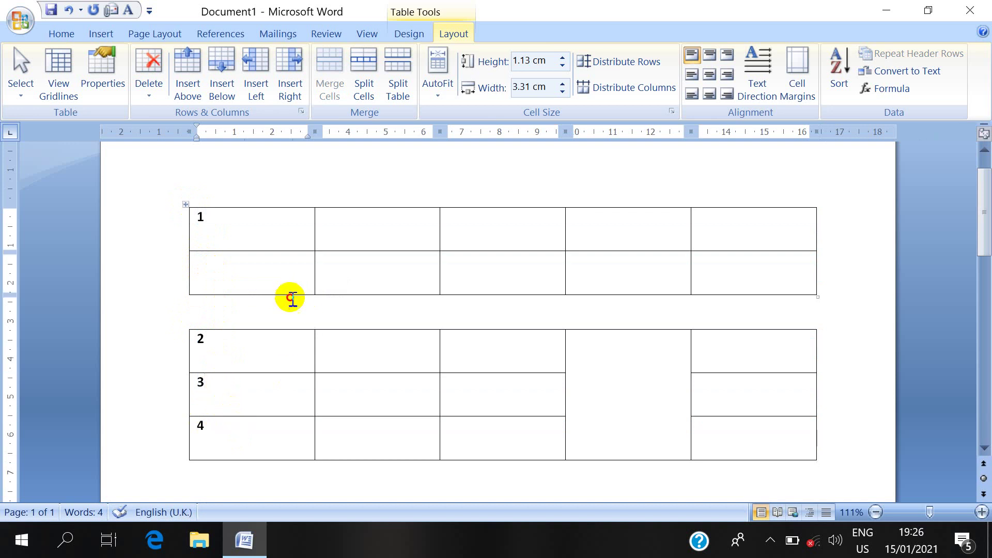
{"action": "left_click", "coordinate": [285, 306]}
{"action": "type", "text": "rgrytrg"}
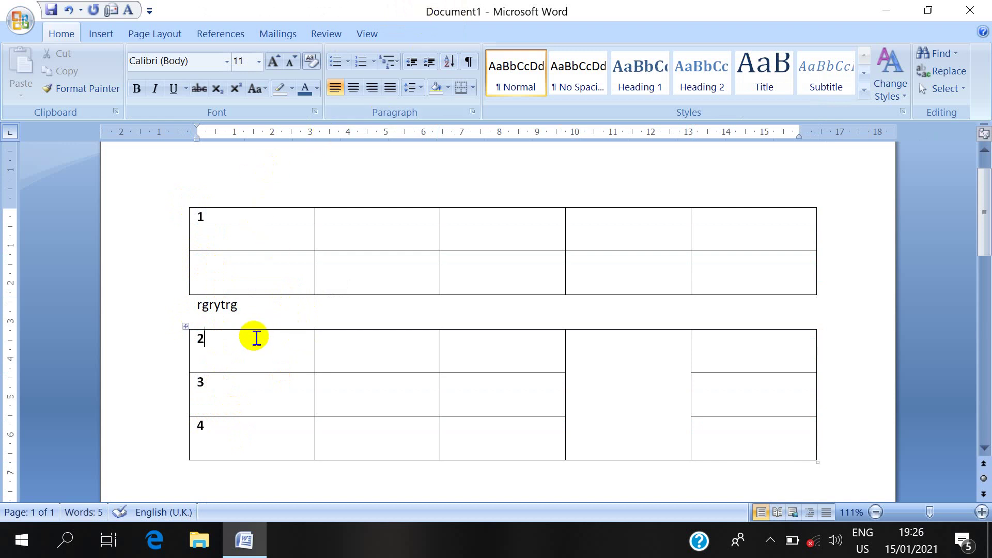
{"action": "left_click", "coordinate": [455, 33]}
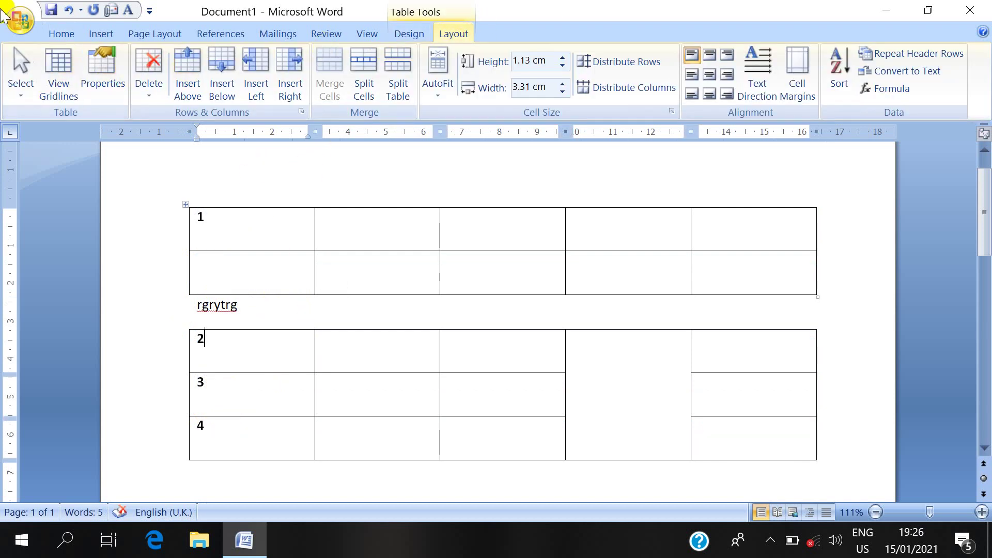
{"action": "left_click", "coordinate": [51, 91]}
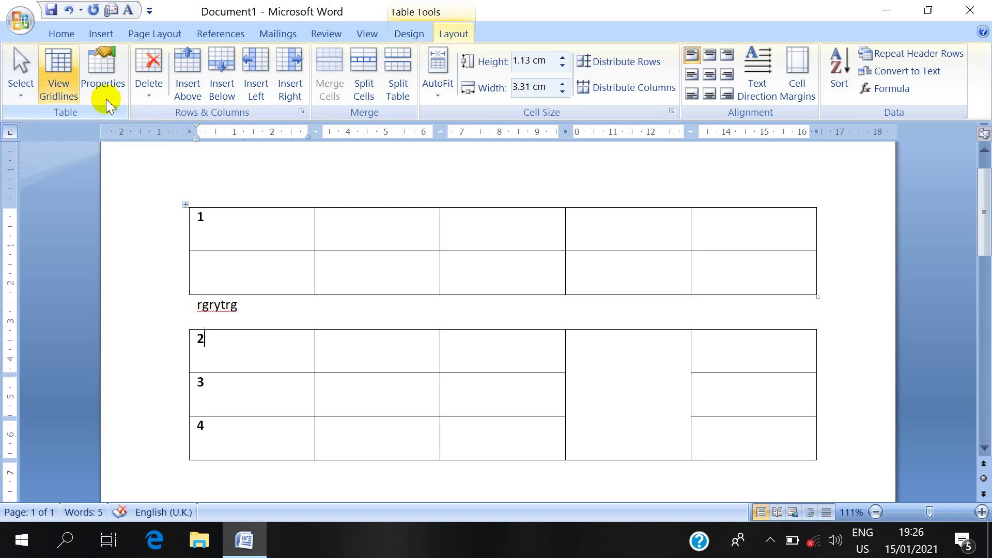